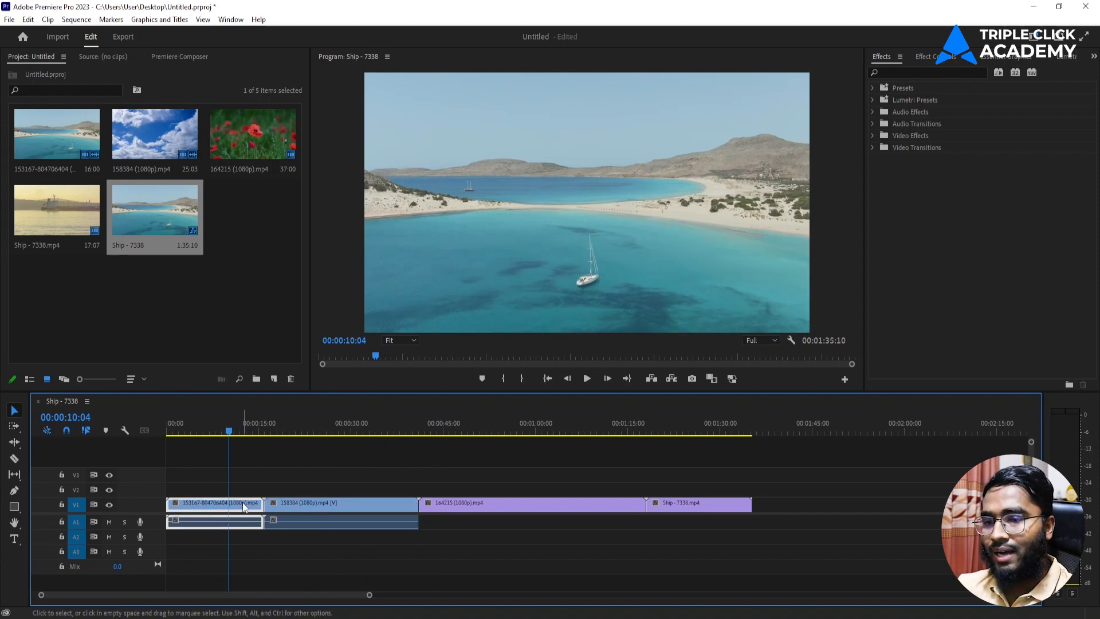
# Step: Apply the Brightness & Contrast effect to the first clip in the sequence and open its effect settings
pyautogui.click(919, 74)
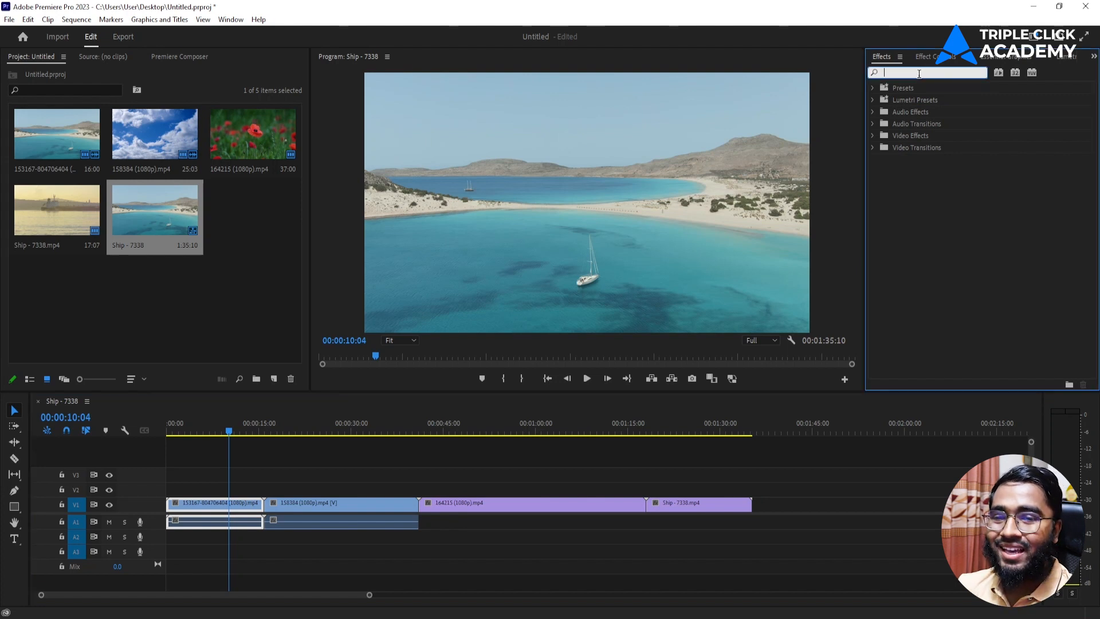
pyautogui.write('brig')
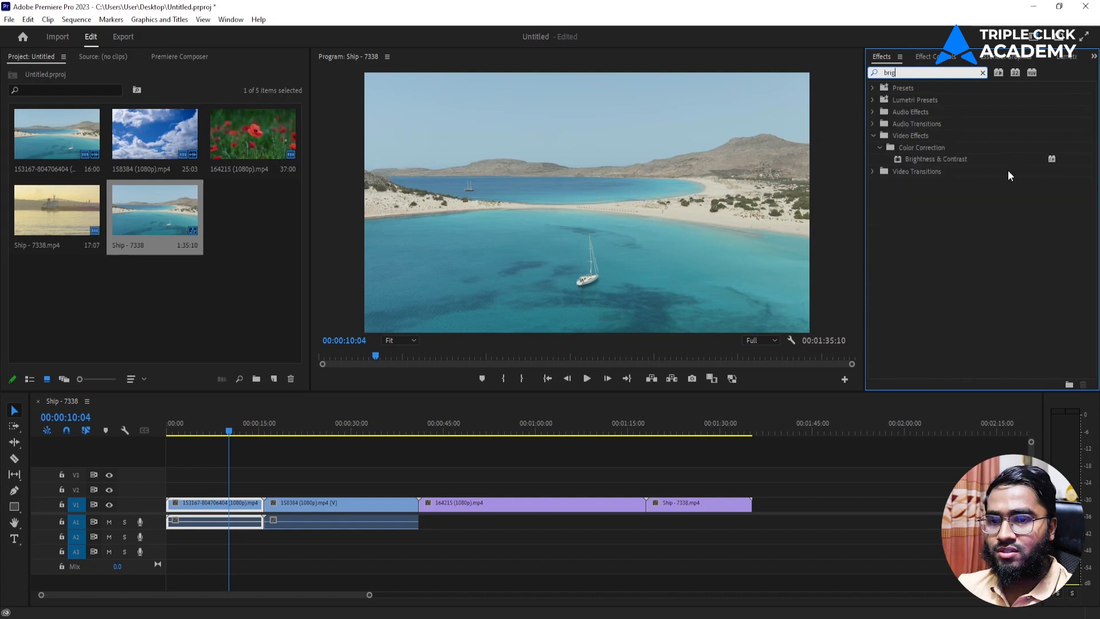
pyautogui.moveTo(996, 162); pyautogui.dragTo(252, 504)
pyautogui.moveTo(370, 597); pyautogui.dragTo(318, 596)
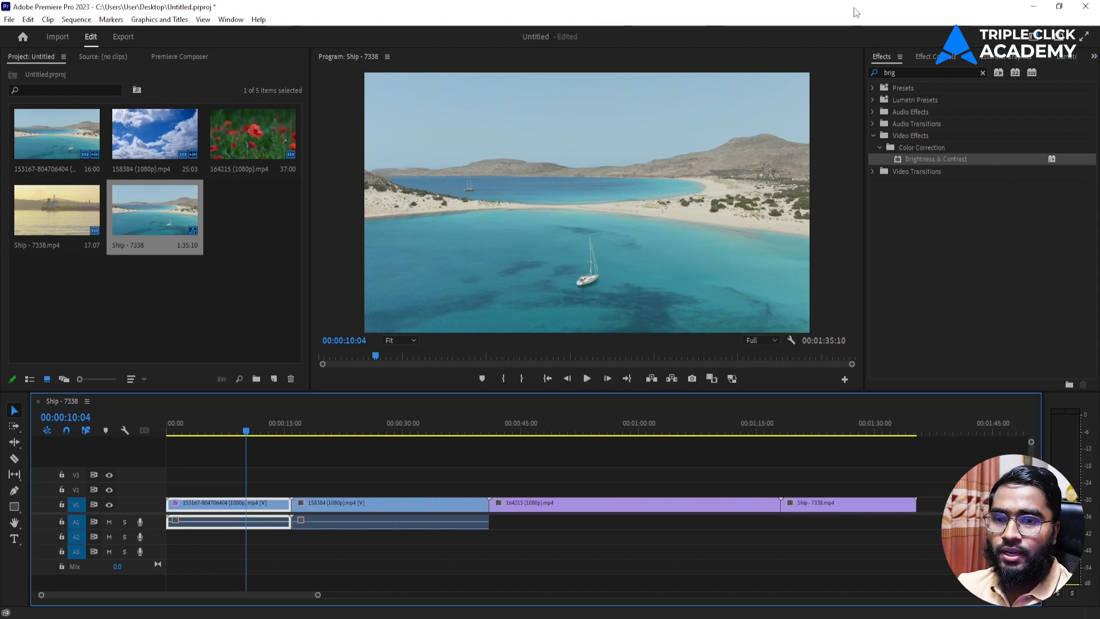
pyautogui.click(940, 59)
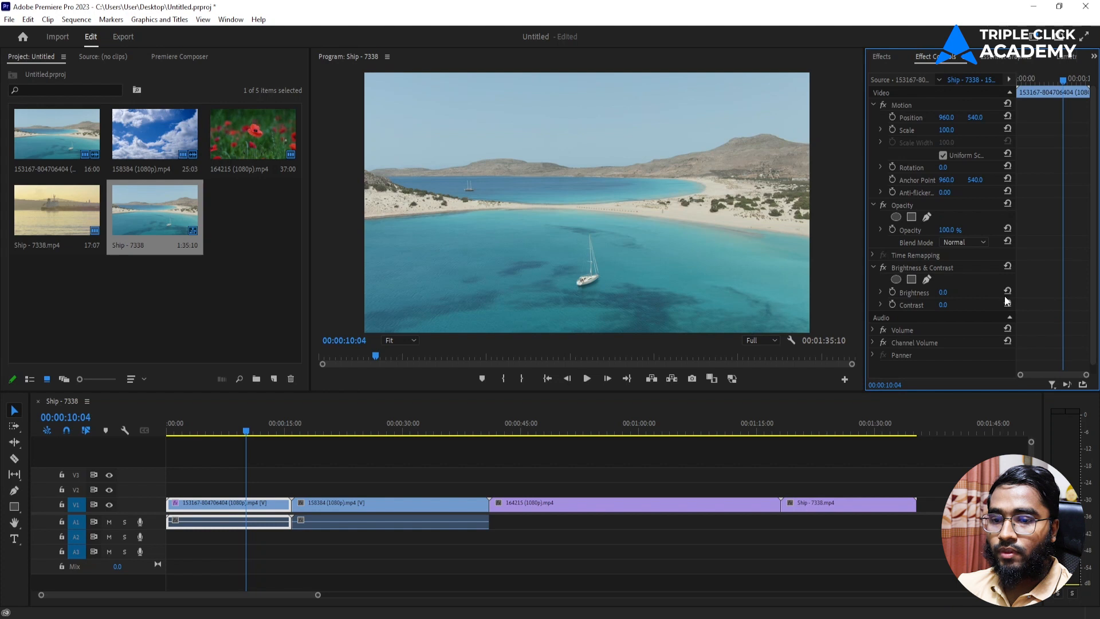
pyautogui.scroll(-1, 1036, 296)
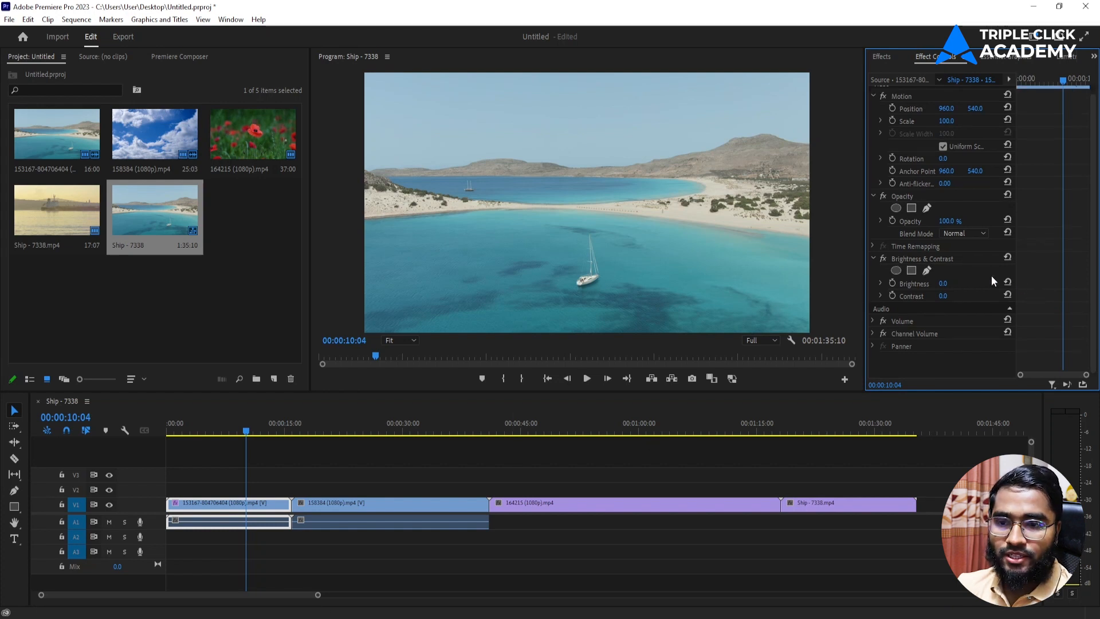
# Step: Try a Brightness value of 30 on the first clip, and undo the change
pyautogui.click(944, 284)
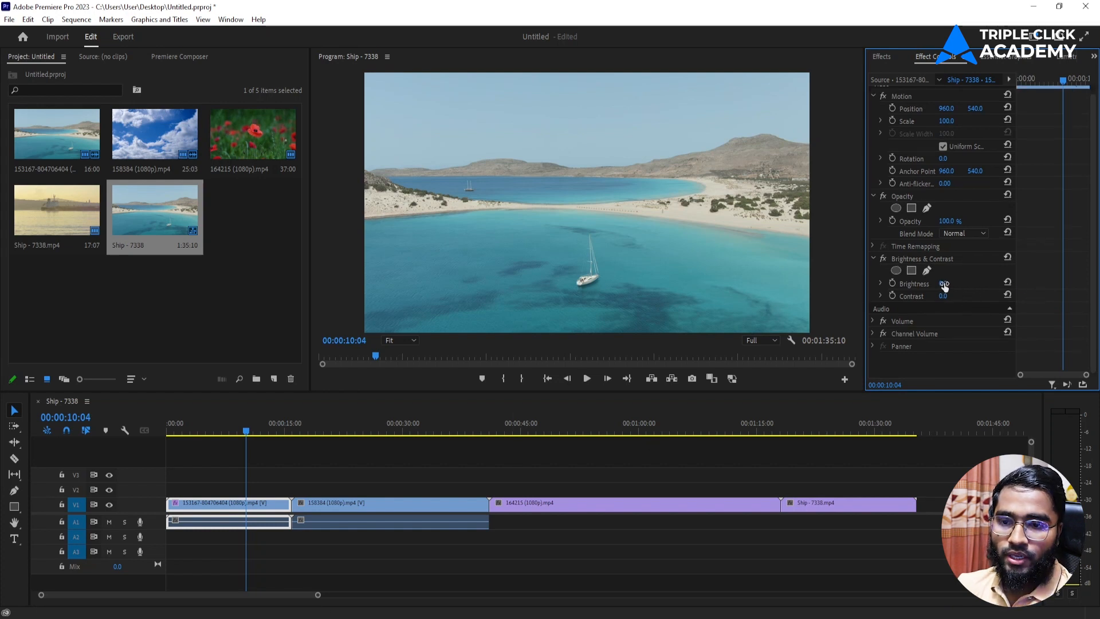
pyautogui.write('30')
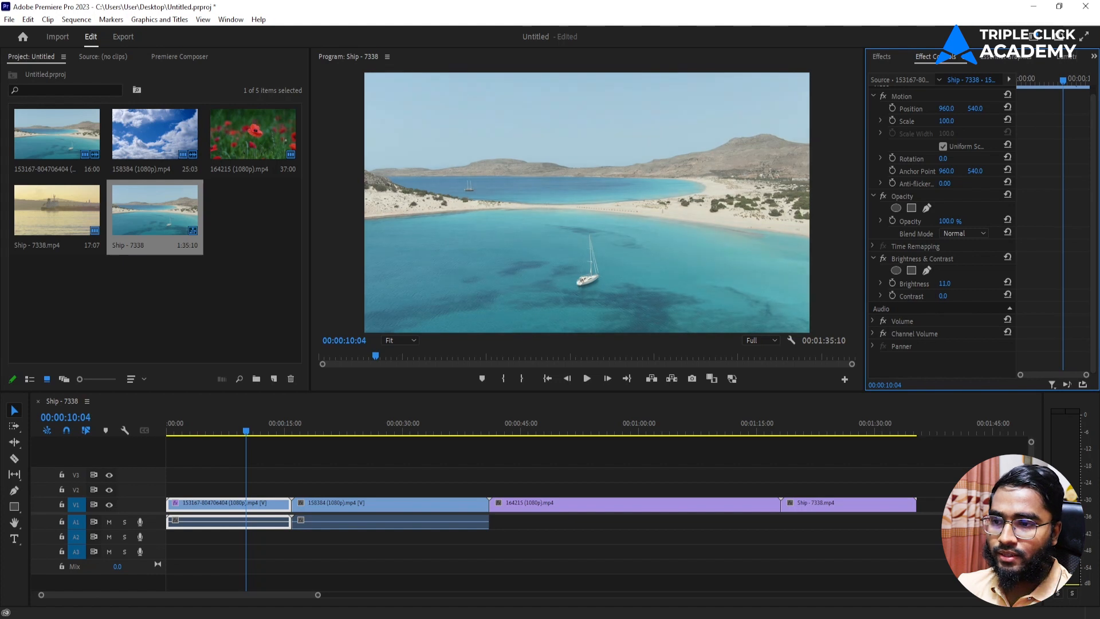
pyautogui.press('Return')
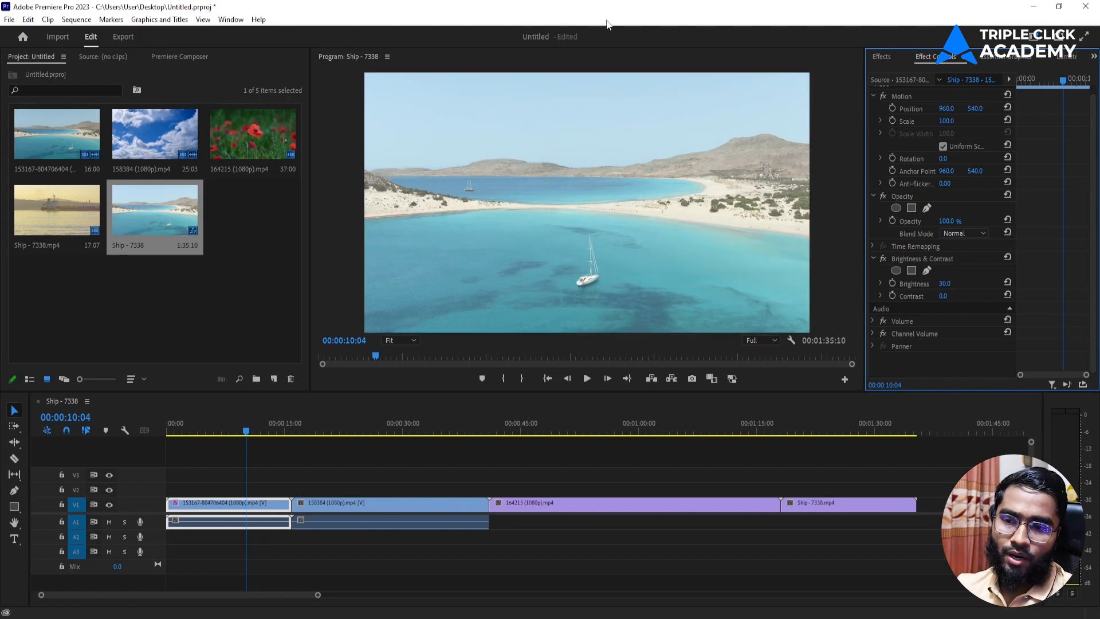
pyautogui.hotkey('ctrl', 'z')
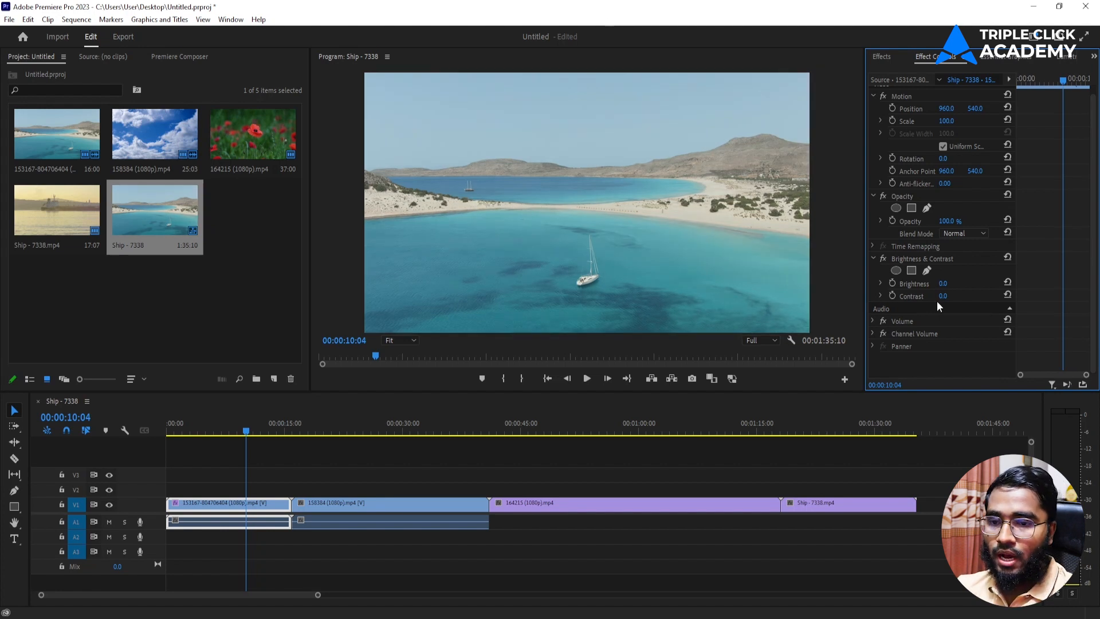
# Step: Set the first clip's Brightness to 9 and Contrast to 29, and play a short full-size preview of the result
pyautogui.moveTo(943, 283); pyautogui.dragTo(973, 295)
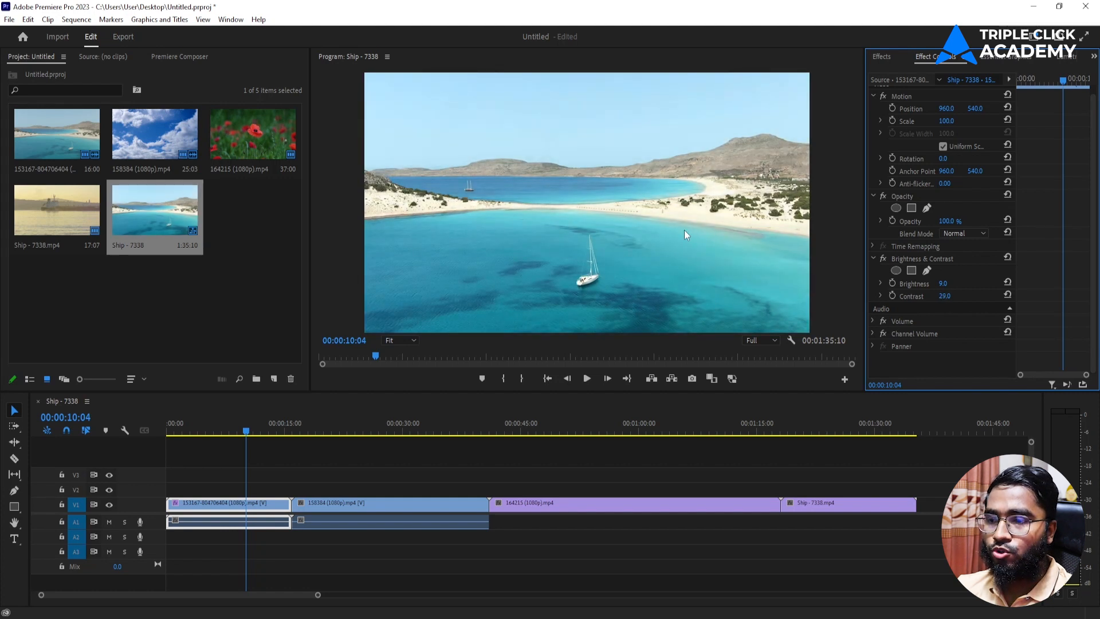
pyautogui.press('`')
pyautogui.press('space')
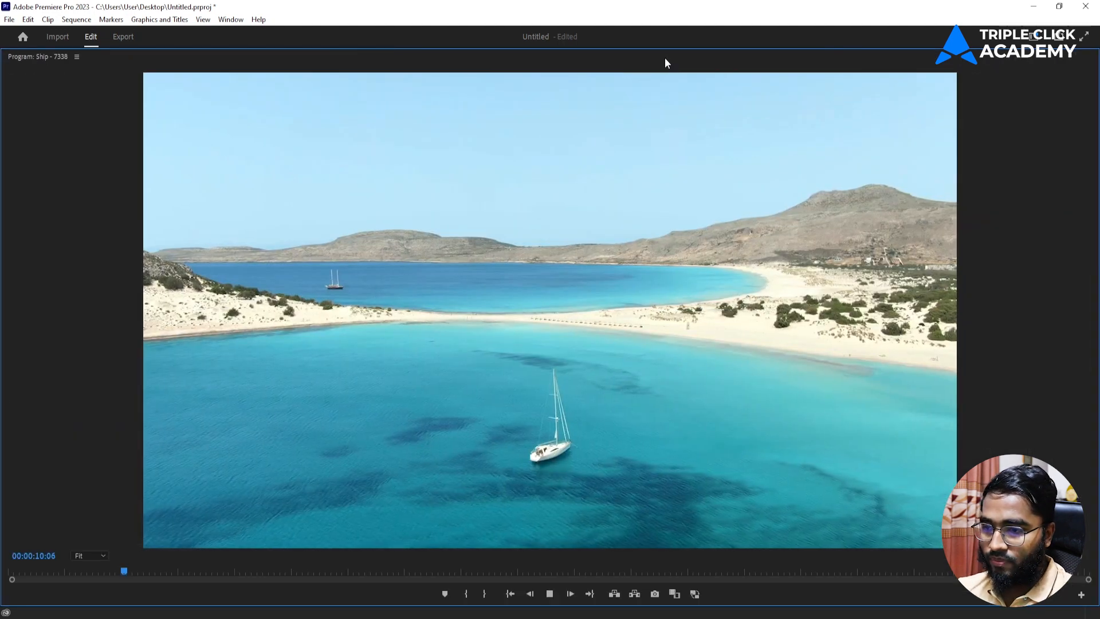
pyautogui.press('space')
pyautogui.press('`')
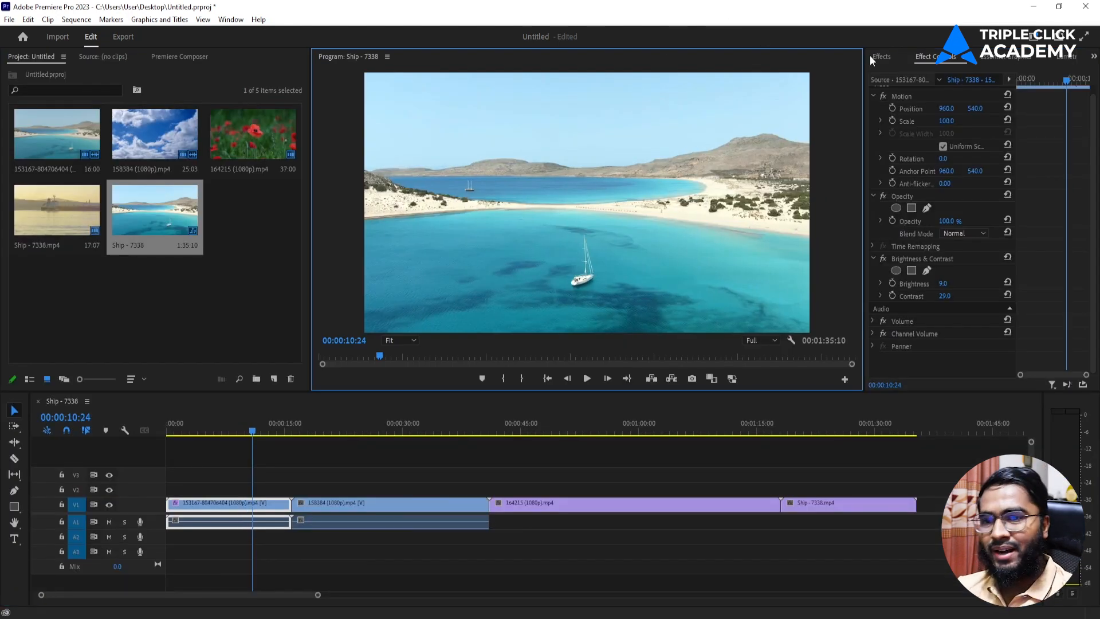
# Step: Apply the Fast Color Corrector effect to the first clip and bring up its hue balance wheel
pyautogui.click(892, 56)
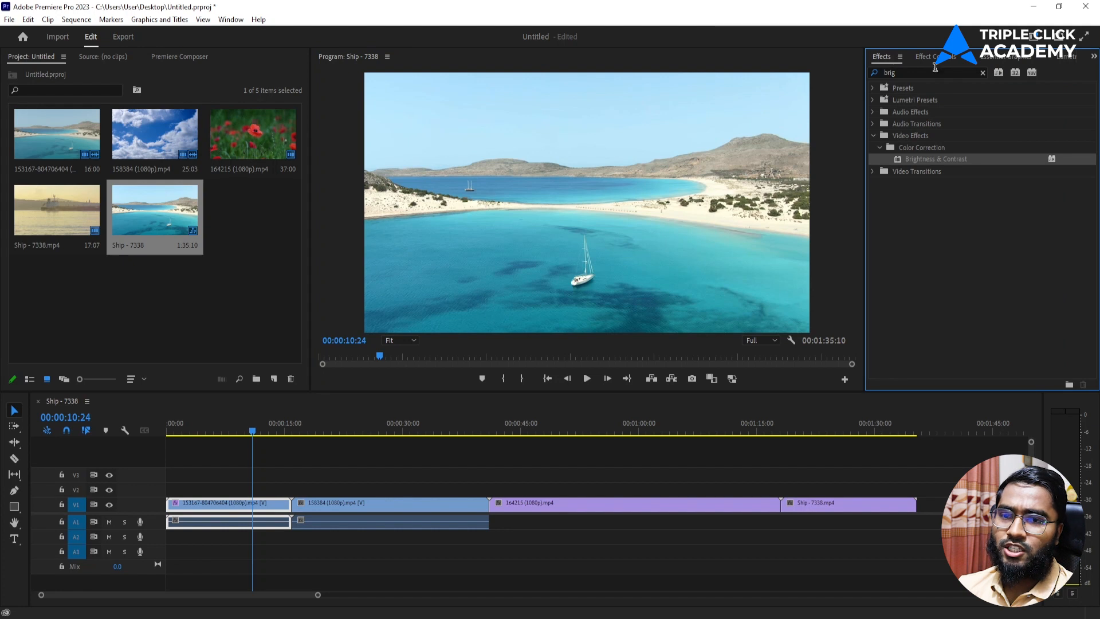
pyautogui.click(983, 73)
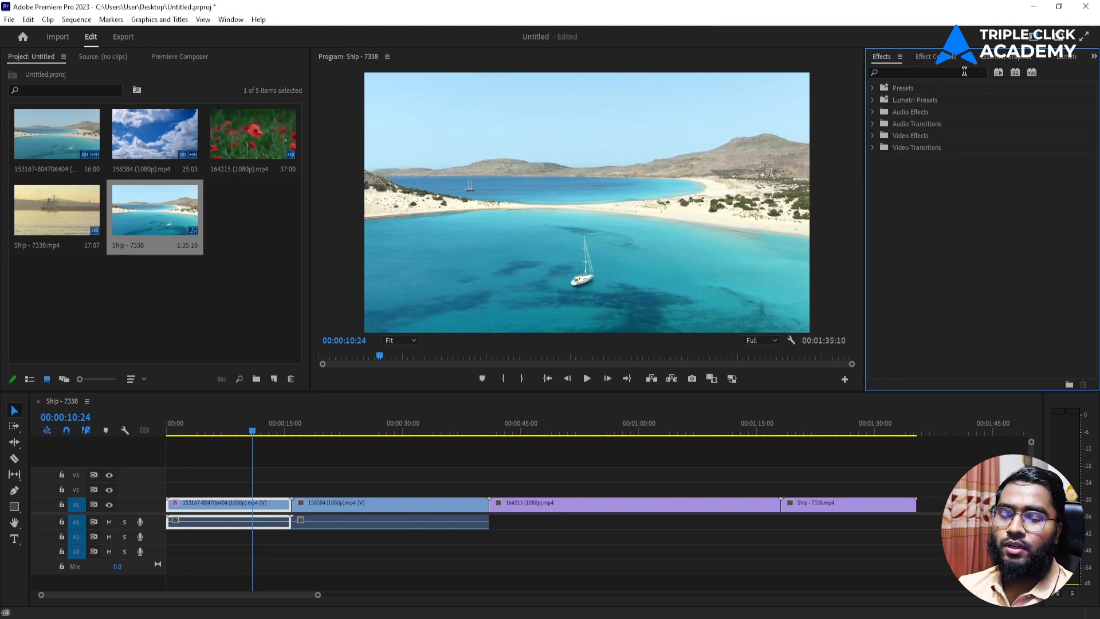
pyautogui.write('fas')
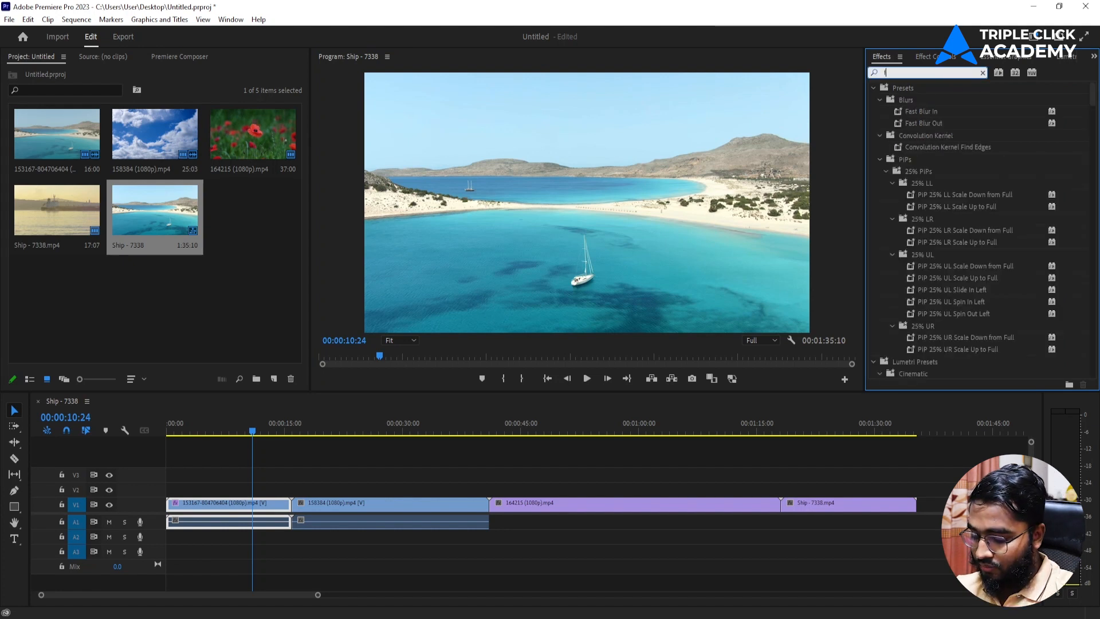
pyautogui.doubleClick(933, 207)
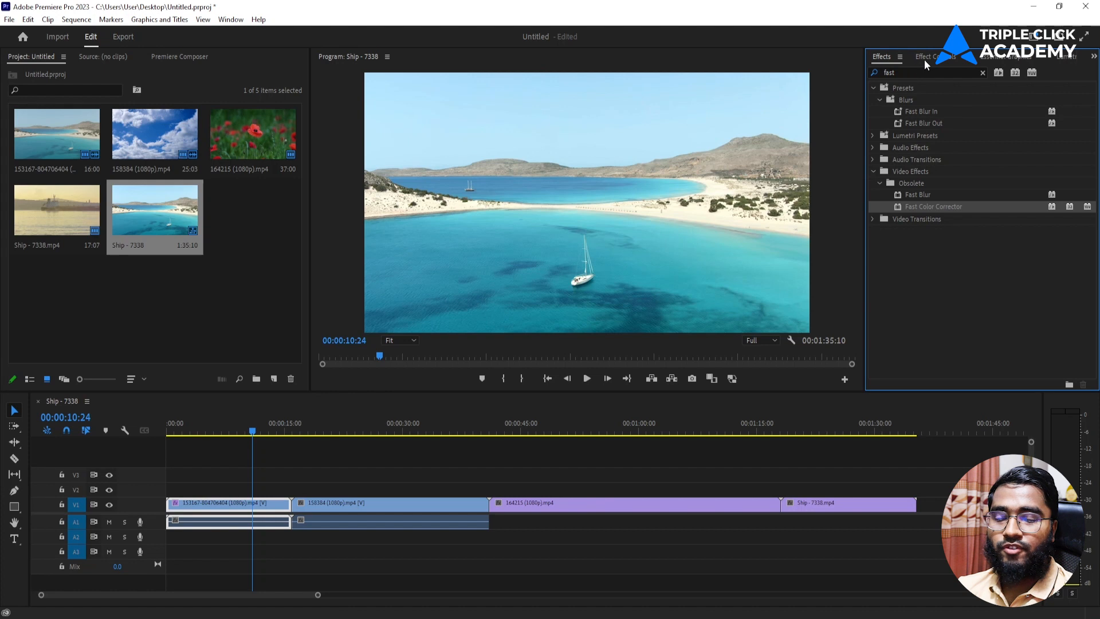
pyautogui.click(925, 60)
pyautogui.scroll(-5, 1033, 248)
pyautogui.scroll(-3, 1031, 246)
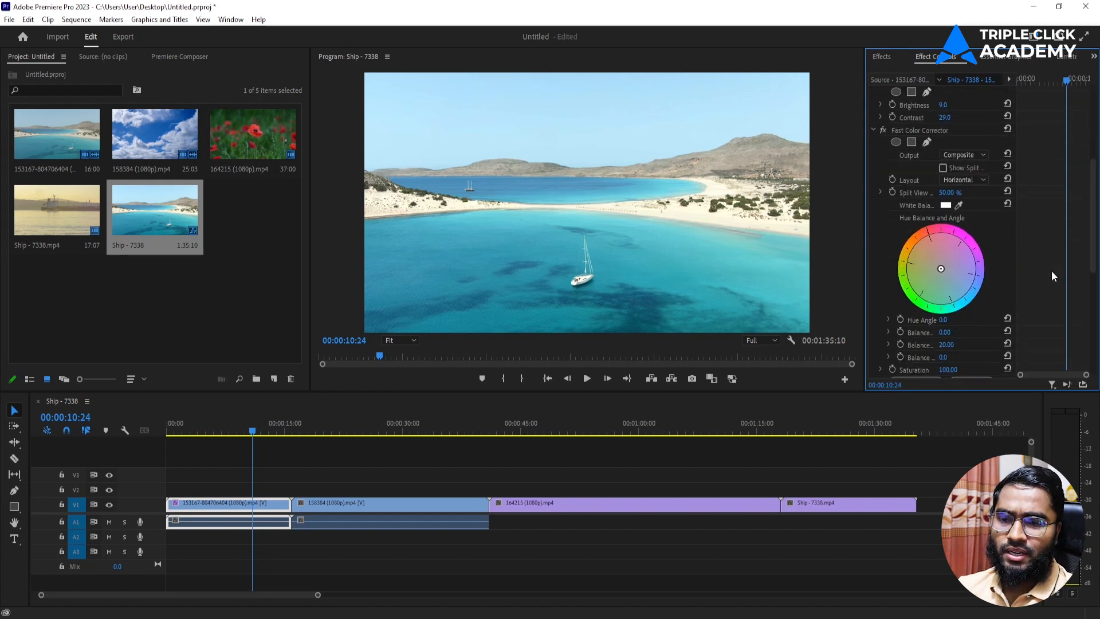
pyautogui.scroll(-1, 955, 273)
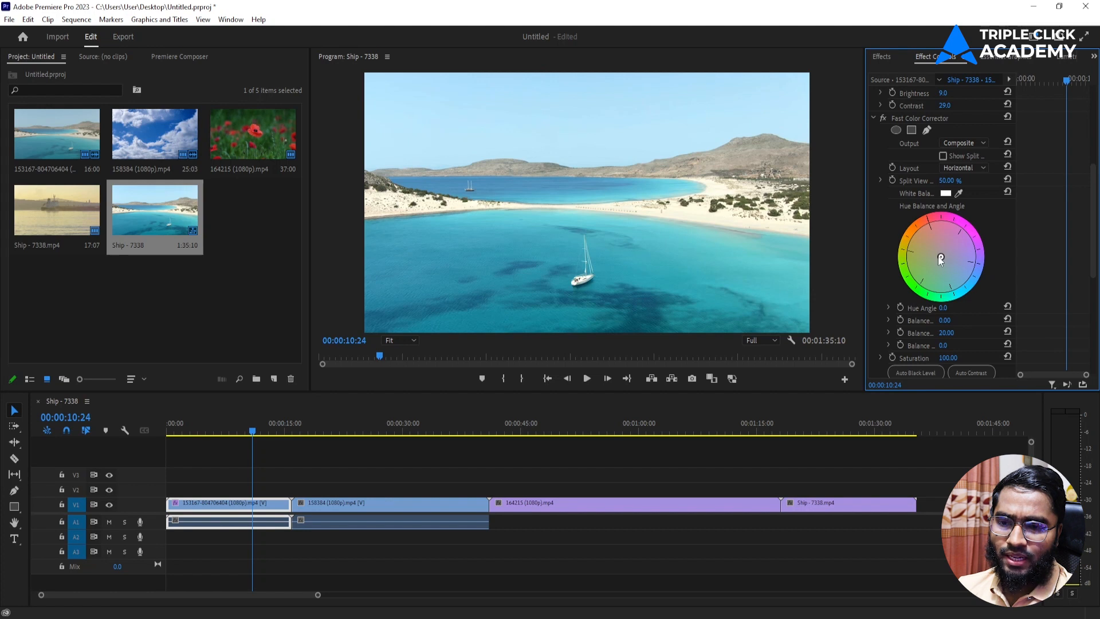
# Step: Try shifting the Fast Color Corrector hue balance toward blue and toward orange-red, and undo these shifts
pyautogui.moveTo(942, 259); pyautogui.dragTo(957, 281)
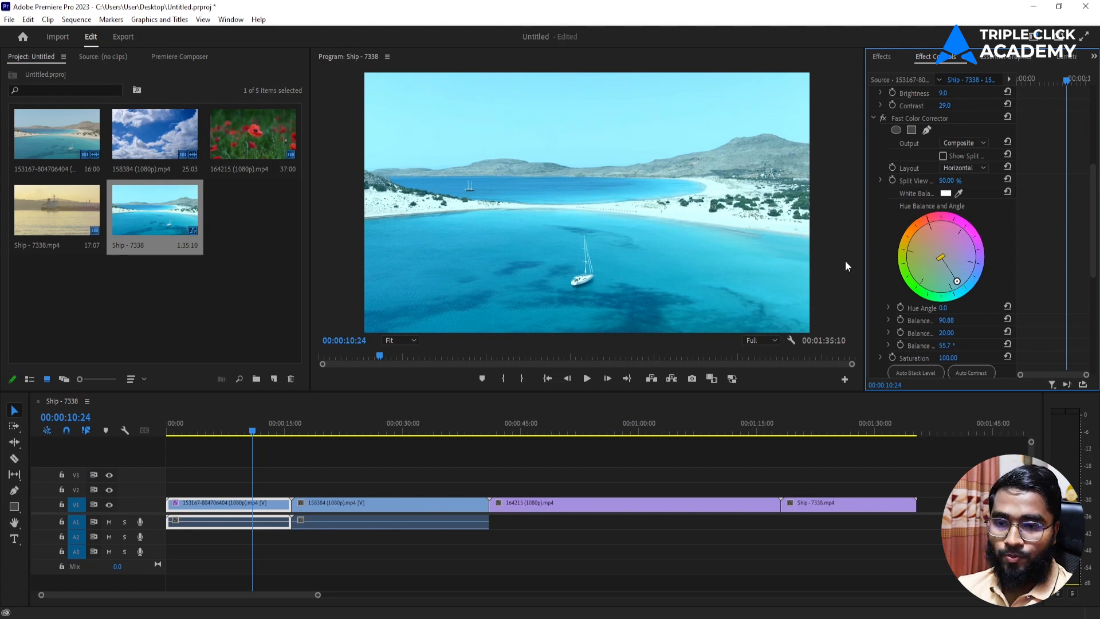
pyautogui.moveTo(957, 280); pyautogui.dragTo(930, 236)
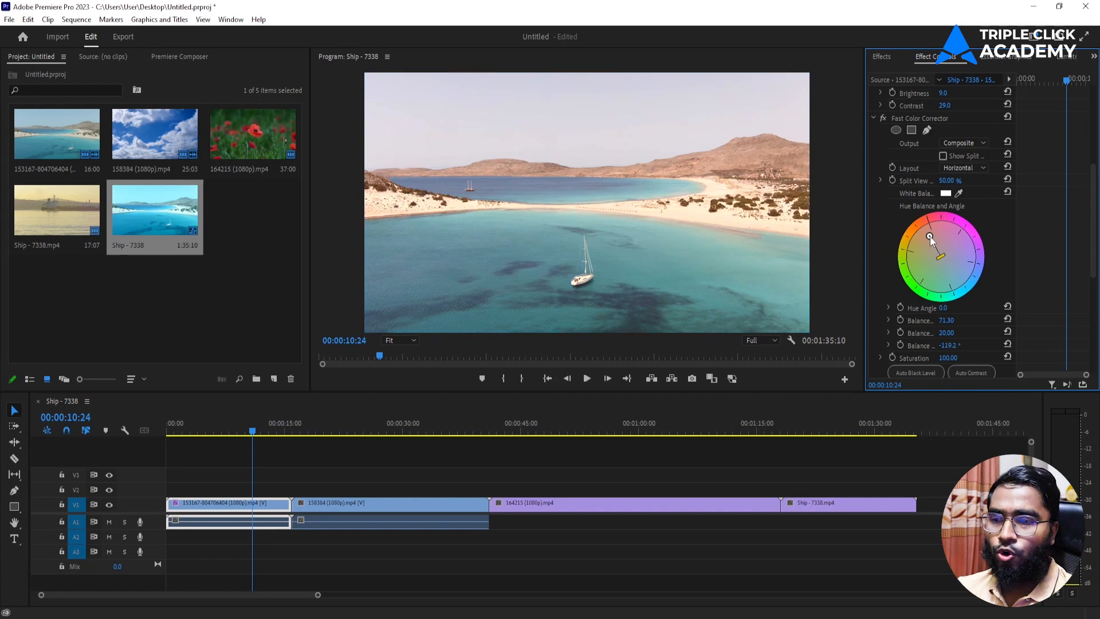
pyautogui.moveTo(930, 237); pyautogui.dragTo(932, 238)
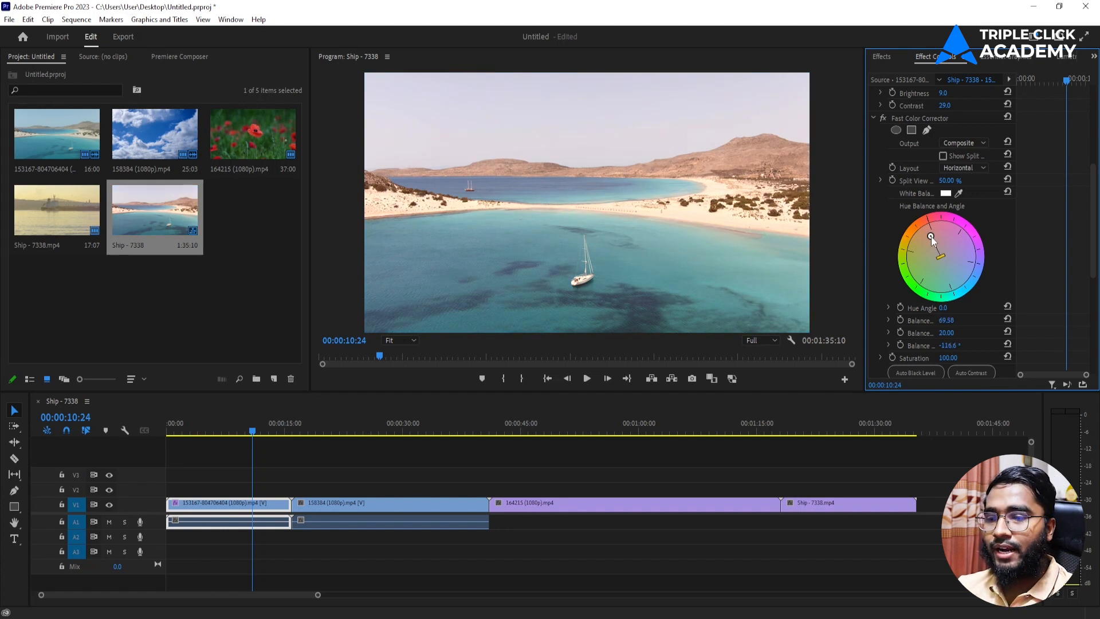
pyautogui.hotkey('ctrl', 'z')
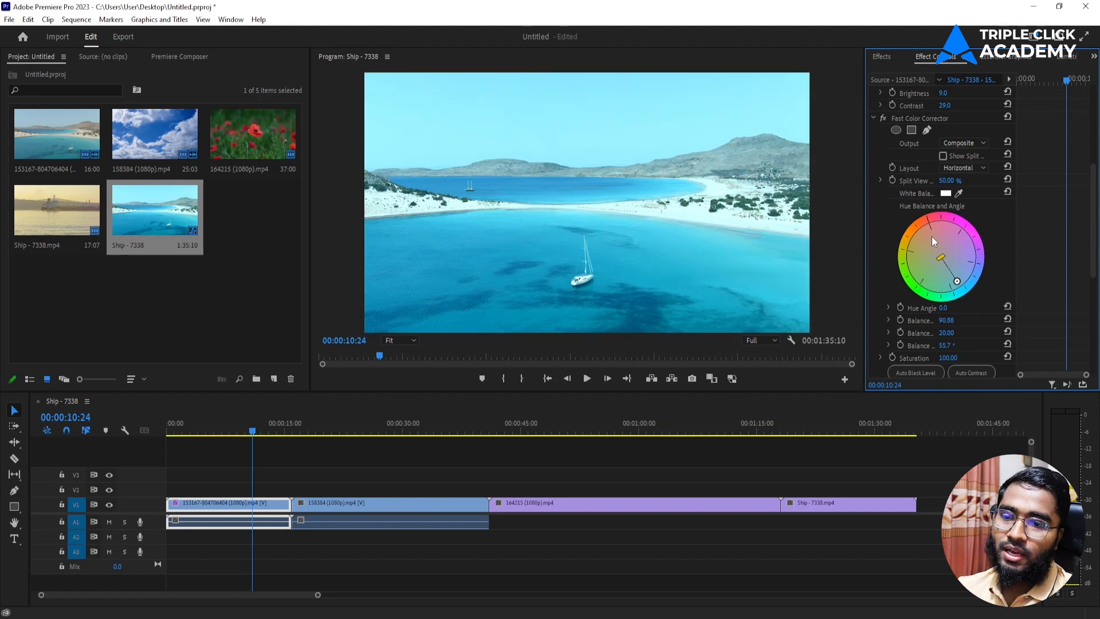
pyautogui.hotkey('ctrl', 'z')
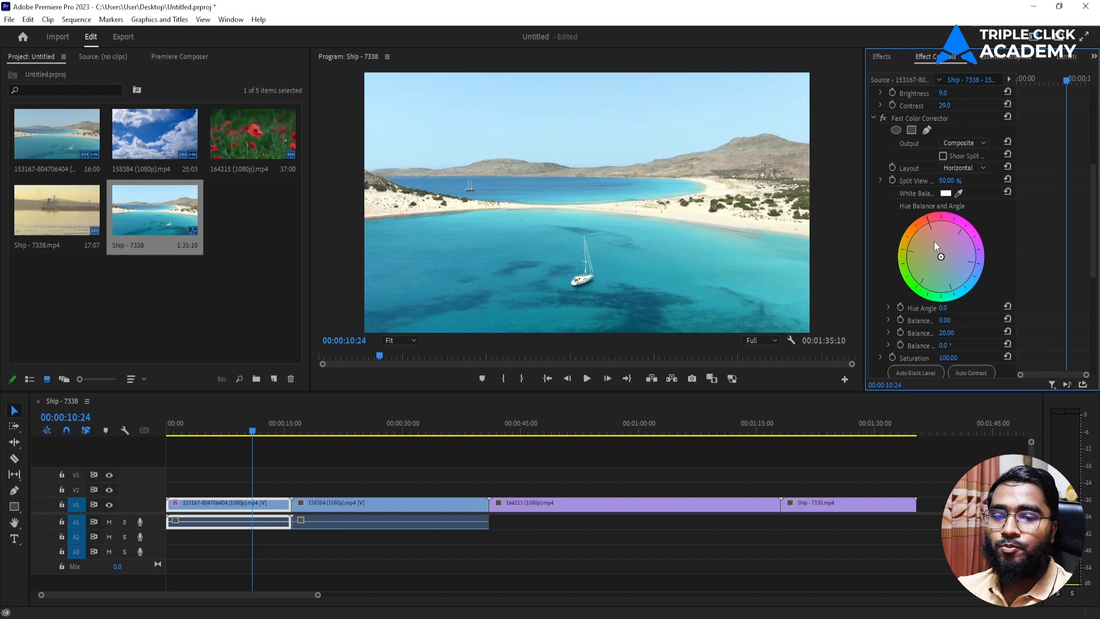
# Step: Shift the Fast Color Corrector hue balance slightly toward blue, to a magnitude of about 33.65 and an angle of 45°
pyautogui.moveTo(941, 257); pyautogui.dragTo(957, 276)
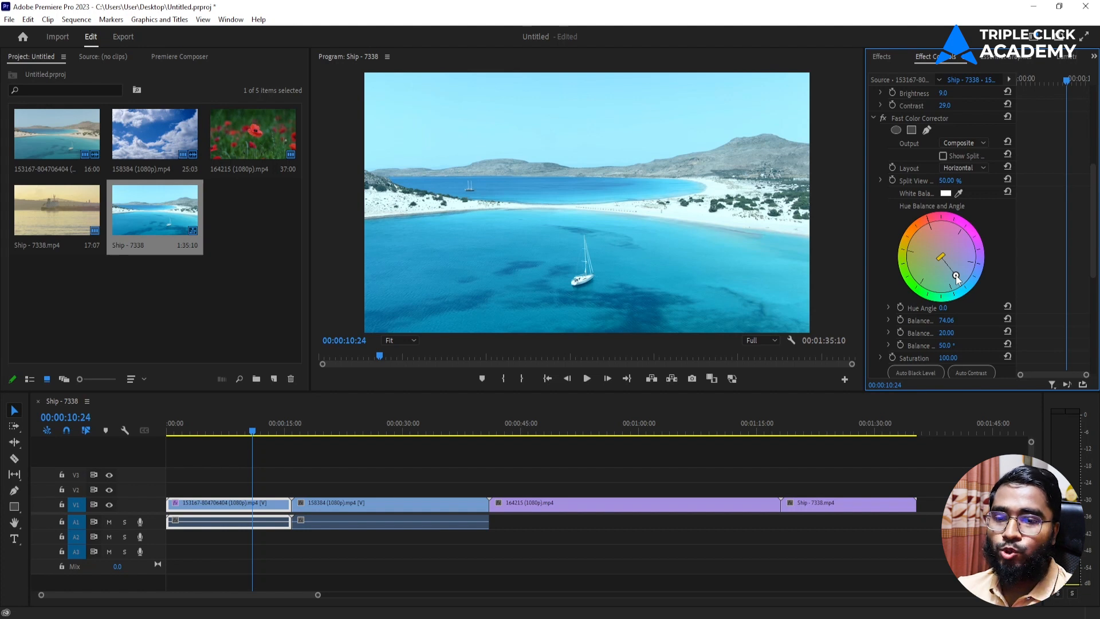
pyautogui.moveTo(957, 276)
pyautogui.mouseDown()
pyautogui.moveTo(954, 256)
pyautogui.moveTo(921, 254)
pyautogui.moveTo(956, 276)
pyautogui.moveTo(949, 266)
pyautogui.mouseUp()
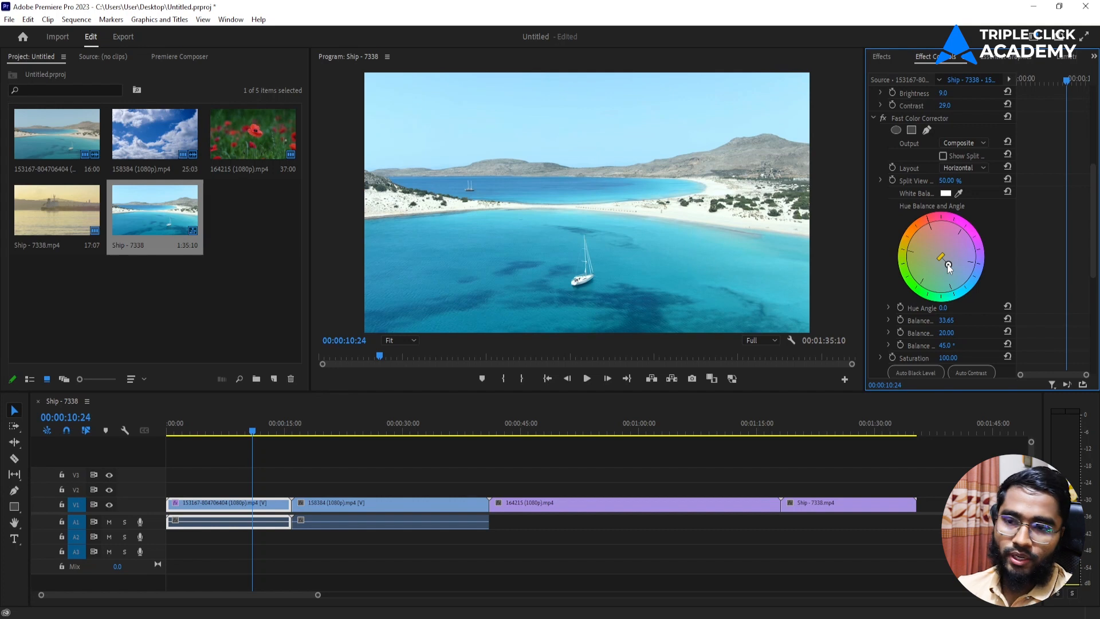
pyautogui.scroll(1, 1010, 249)
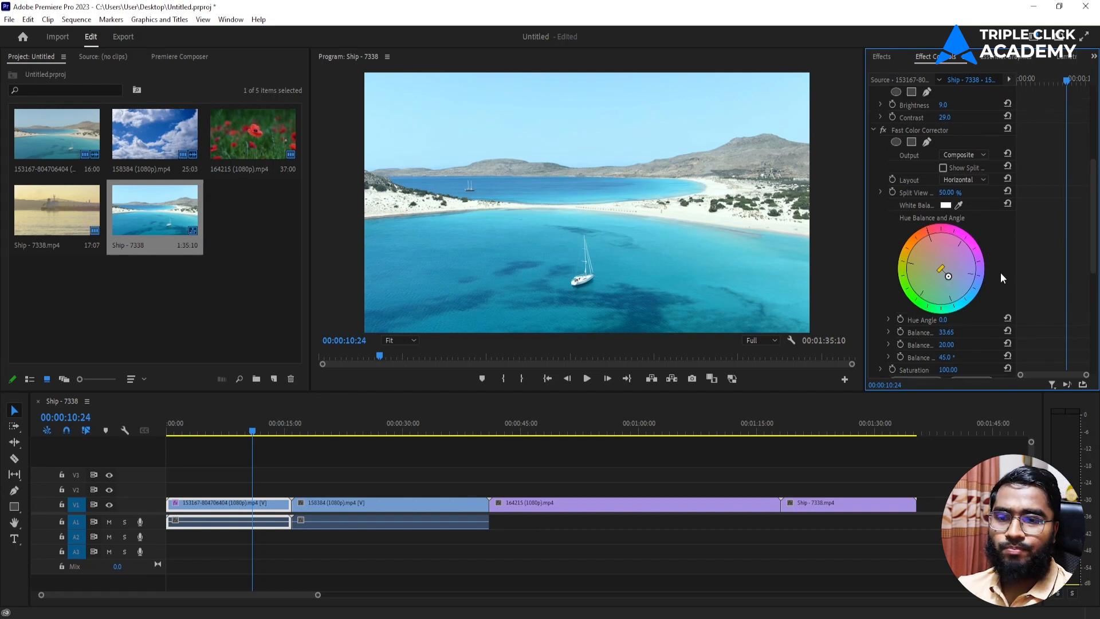
pyautogui.scroll(3, 1000, 272)
pyautogui.scroll(3, 1001, 273)
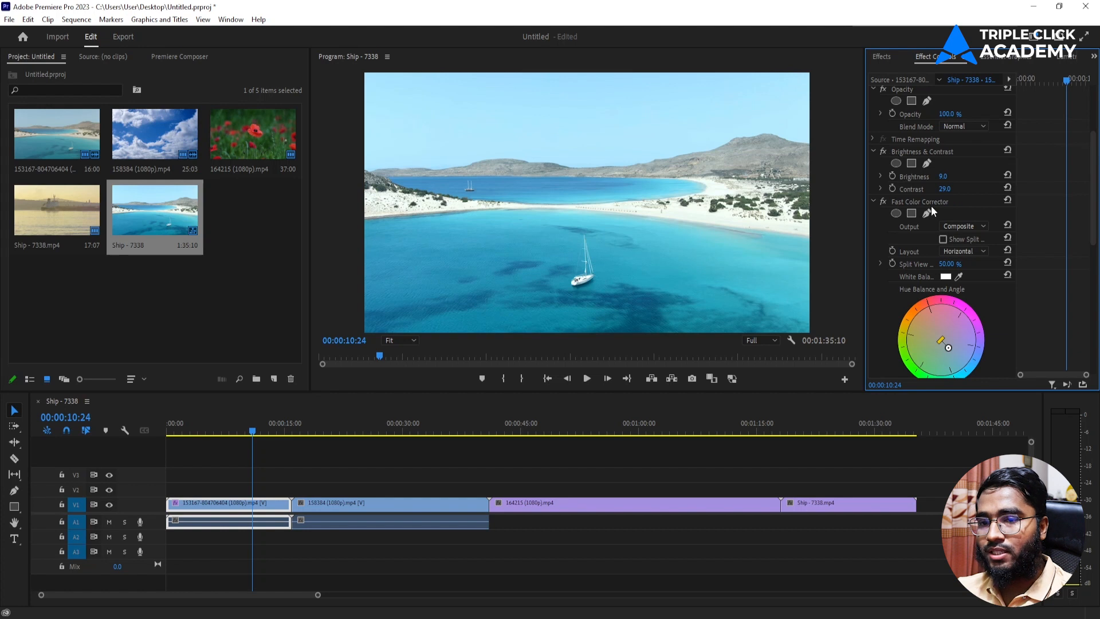
pyautogui.click(955, 201)
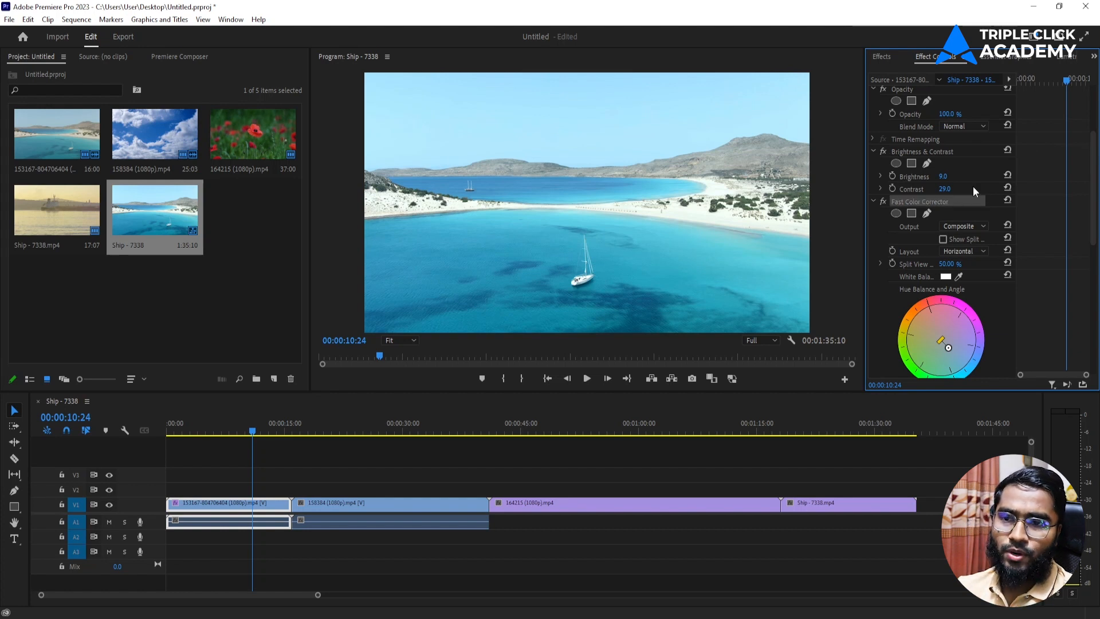
# Step: Apply the RGB Curves effect to the first clip and bring up its Master, Red, Green and Blue curves
pyautogui.click(895, 56)
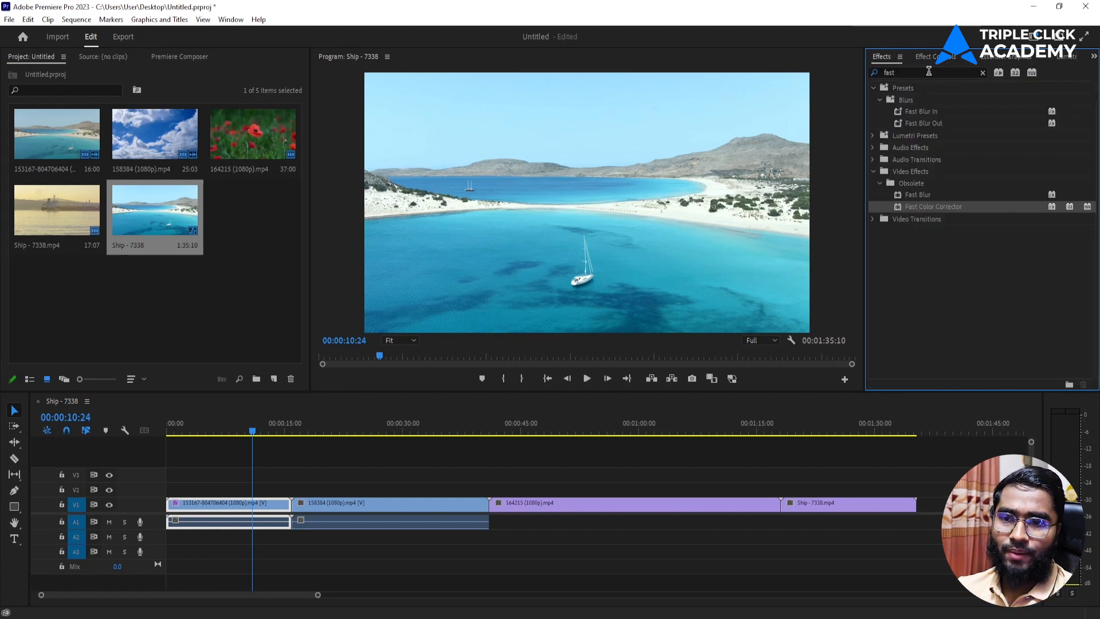
pyautogui.click(981, 71)
pyautogui.write('rgb')
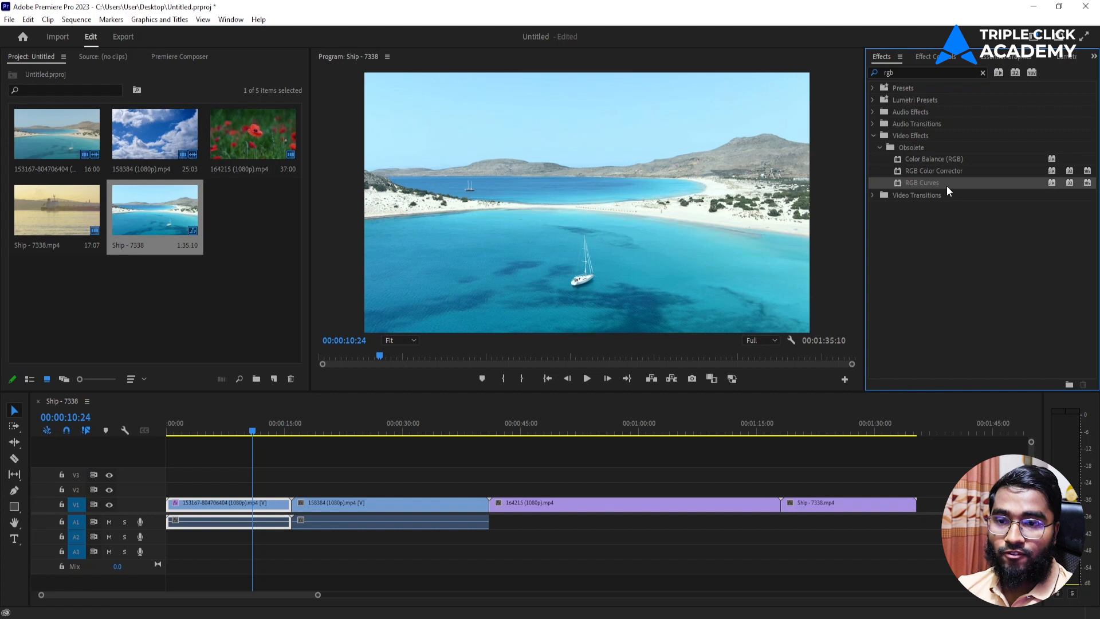
pyautogui.click(963, 175)
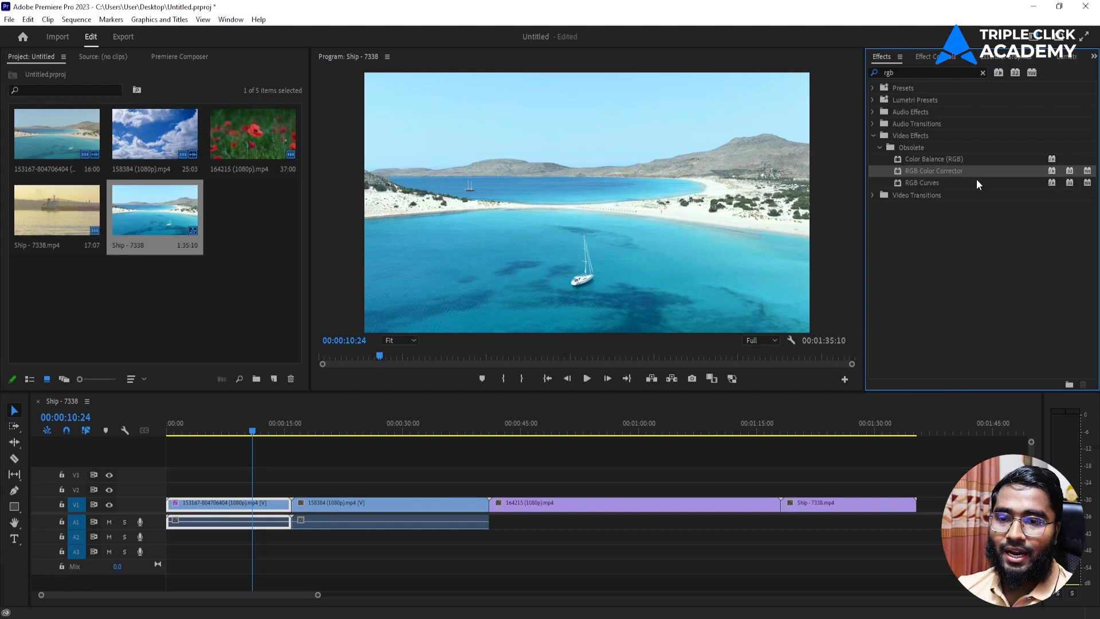
pyautogui.click(953, 187)
pyautogui.moveTo(967, 181); pyautogui.dragTo(248, 508)
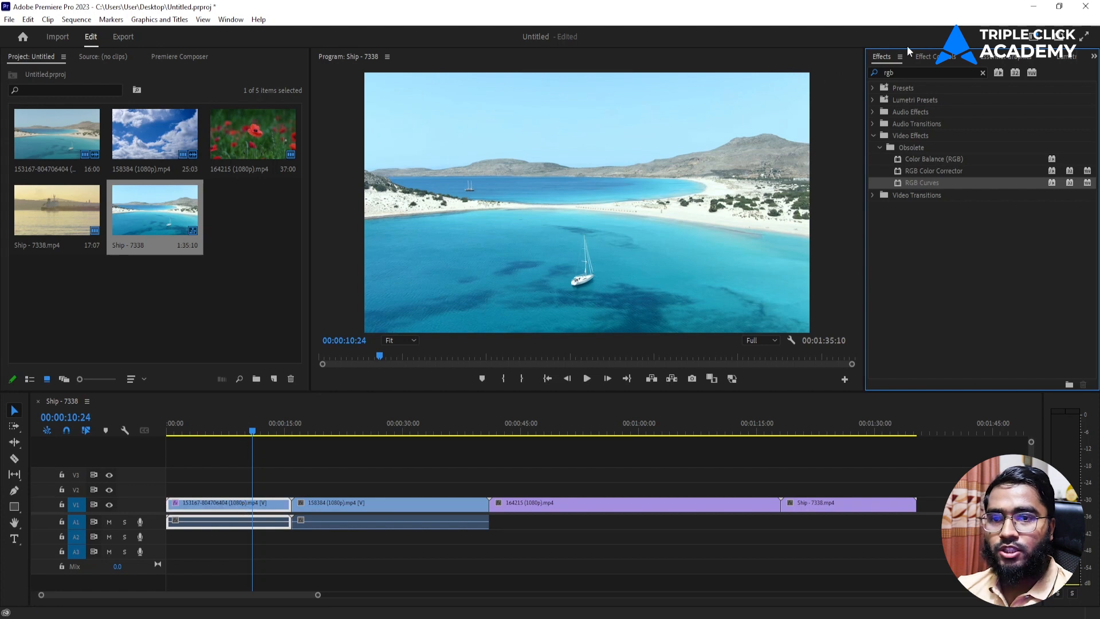
pyautogui.click(934, 56)
pyautogui.scroll(-10, 1064, 292)
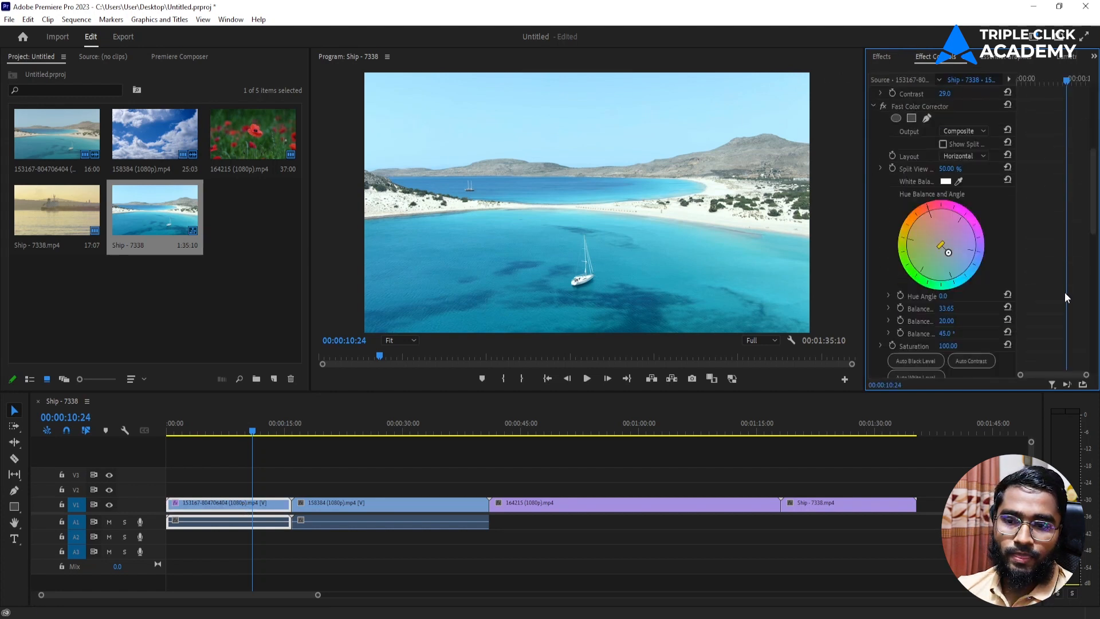
pyautogui.scroll(-5, 1065, 292)
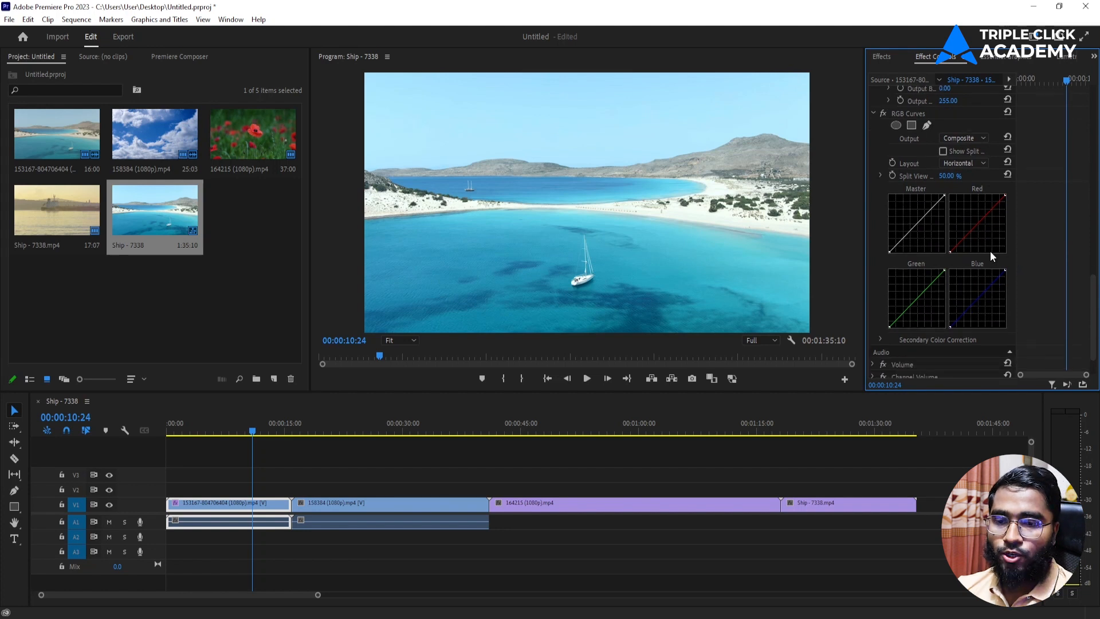
pyautogui.scroll(-1, 985, 308)
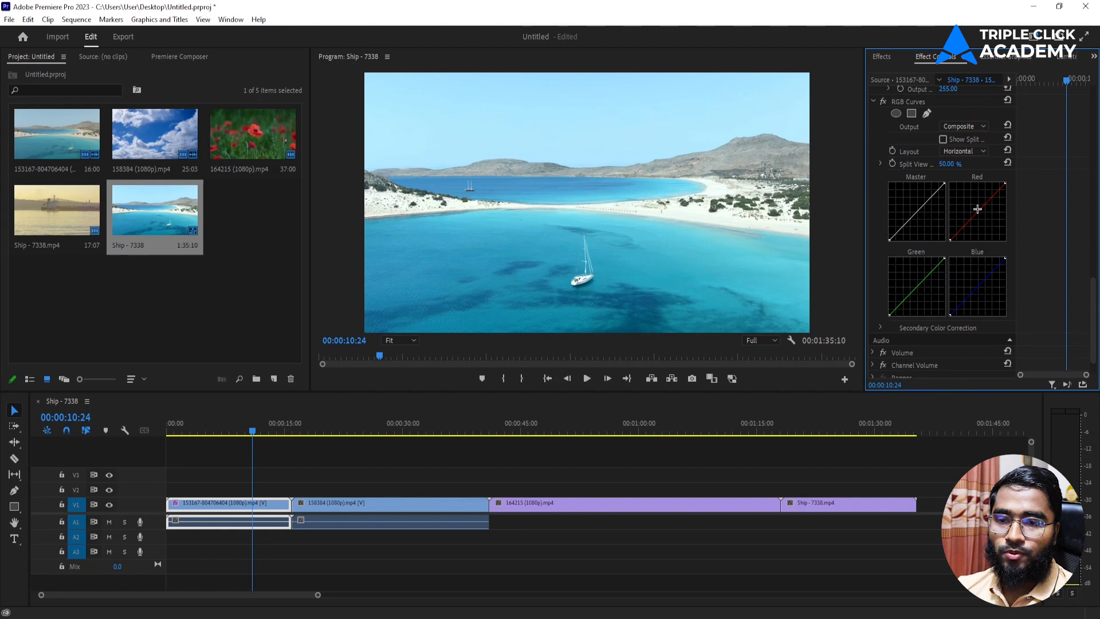
# Step: Try bending the Red curve up, the Blue curve down and the Green curve up in RGB Curves, and undo these changes
pyautogui.moveTo(978, 209); pyautogui.dragTo(973, 204)
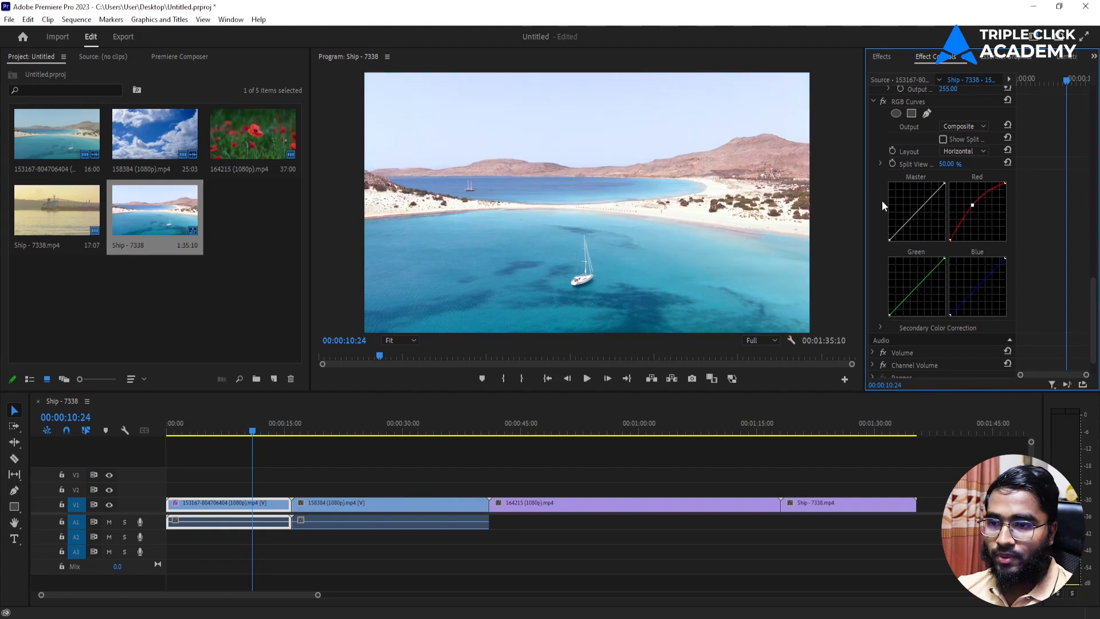
pyautogui.hotkey('ctrl', 'z')
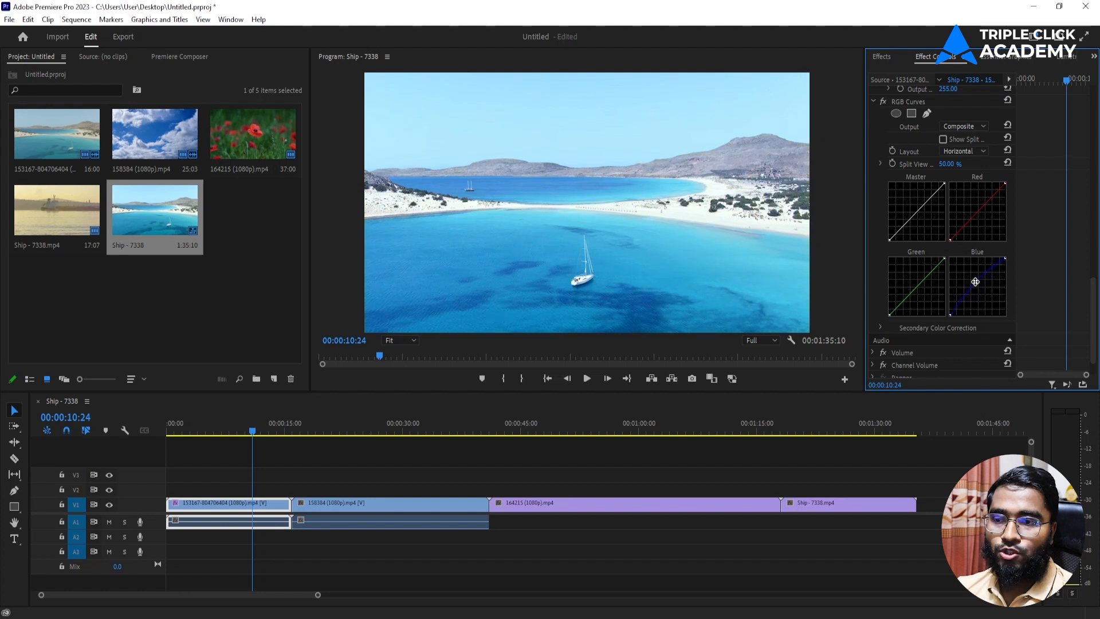
pyautogui.moveTo(975, 285); pyautogui.dragTo(981, 294)
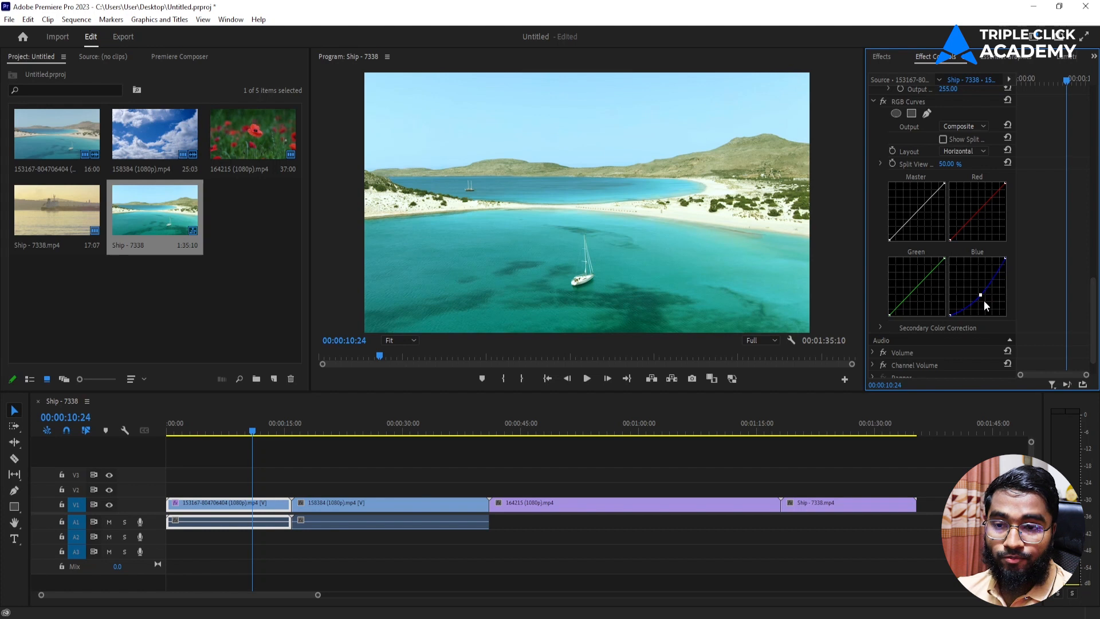
pyautogui.moveTo(979, 294); pyautogui.dragTo(914, 277)
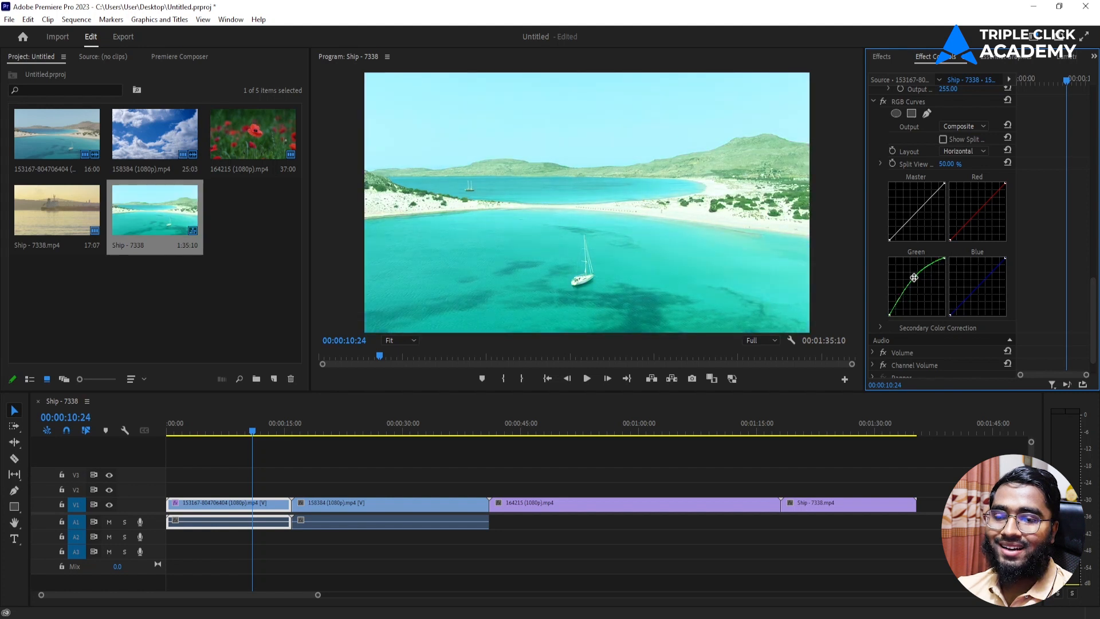
pyautogui.hotkey('ctrl', 'z')
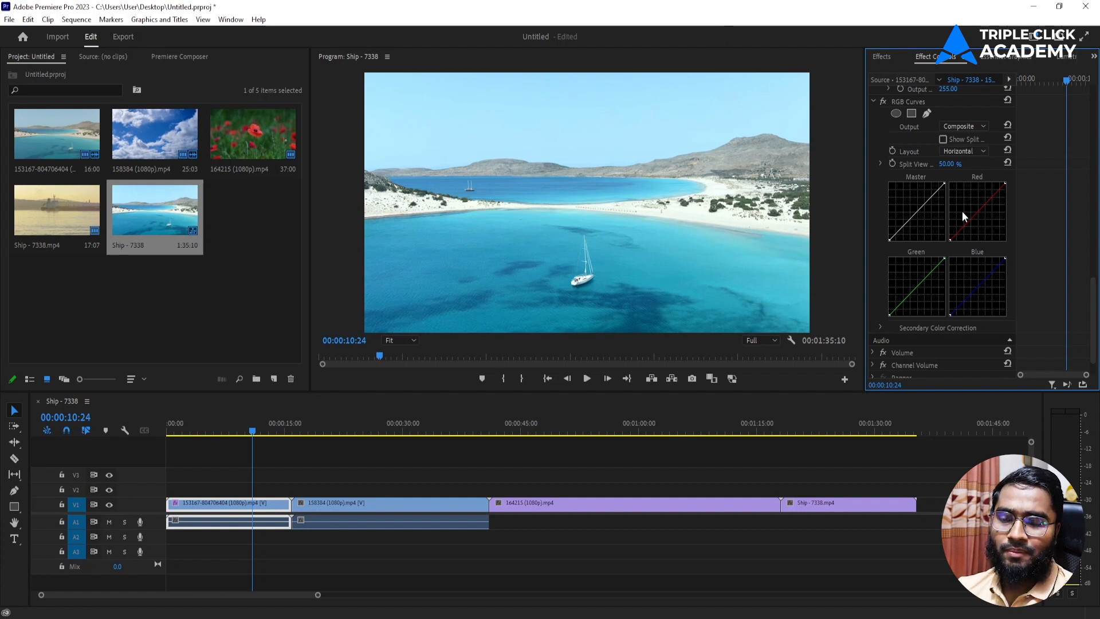
# Step: Collapse the settings of the RGB Curves and Fast Color Corrector effects on the first clip
pyautogui.scroll(5, 964, 218)
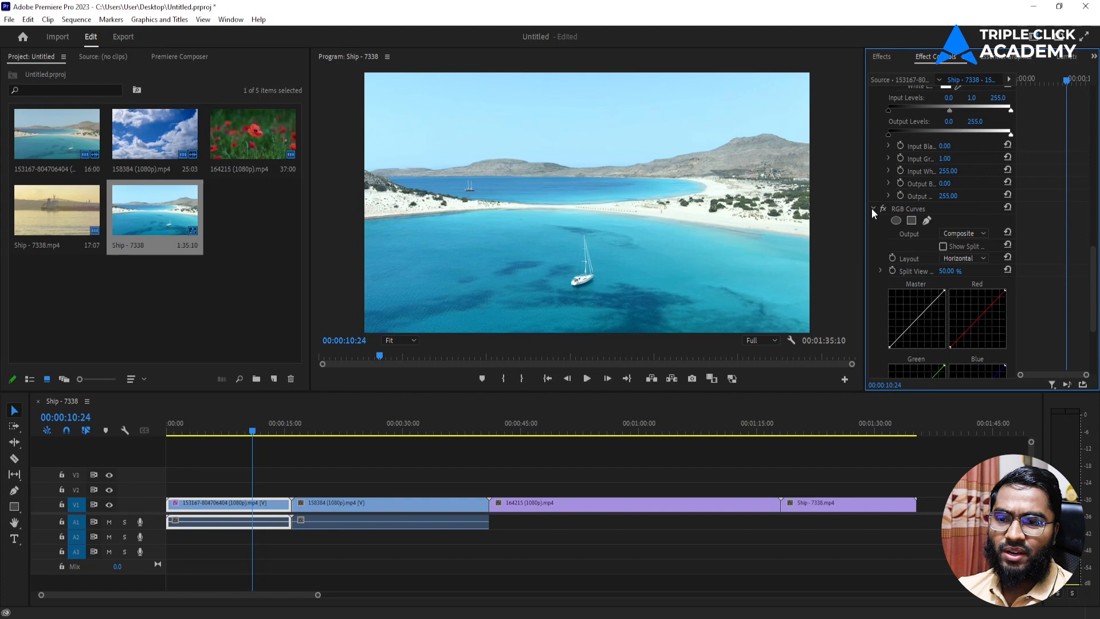
pyautogui.scroll(10, 877, 195)
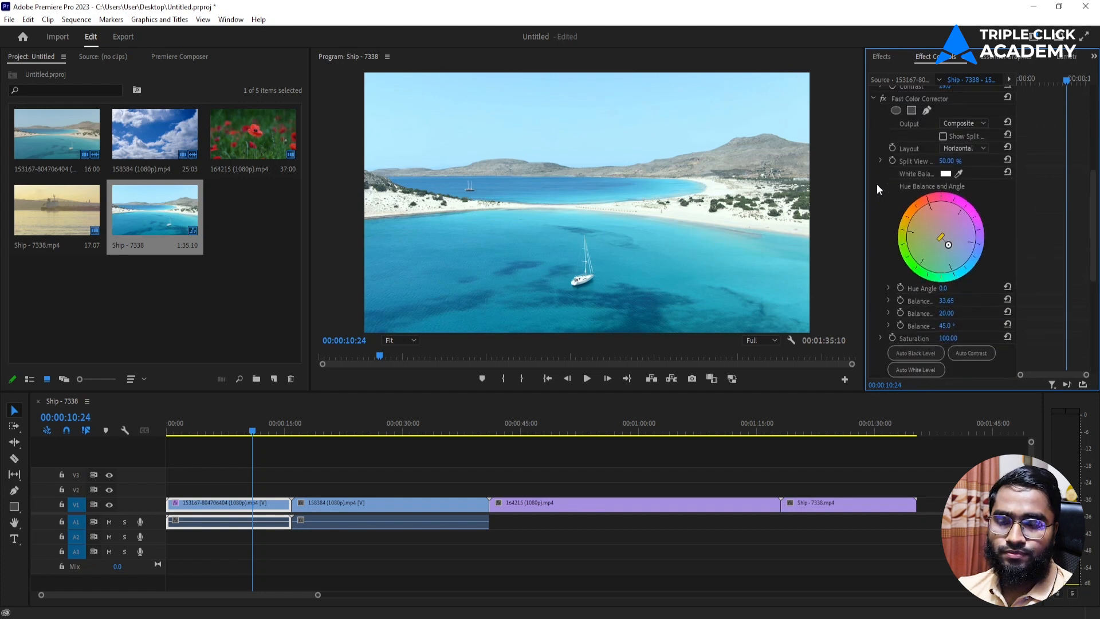
pyautogui.scroll(3, 877, 189)
pyautogui.click(873, 157)
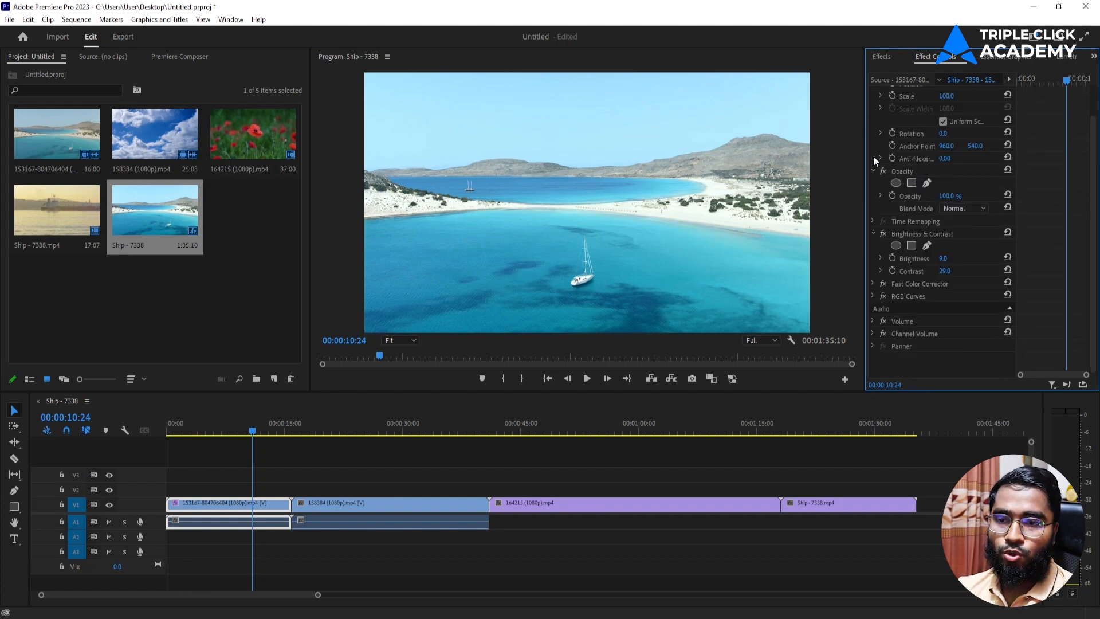
# Step: Apply the RGB Color Corrector effect to the first clip and bring up its gamma, pedestal and gain settings
pyautogui.click(888, 57)
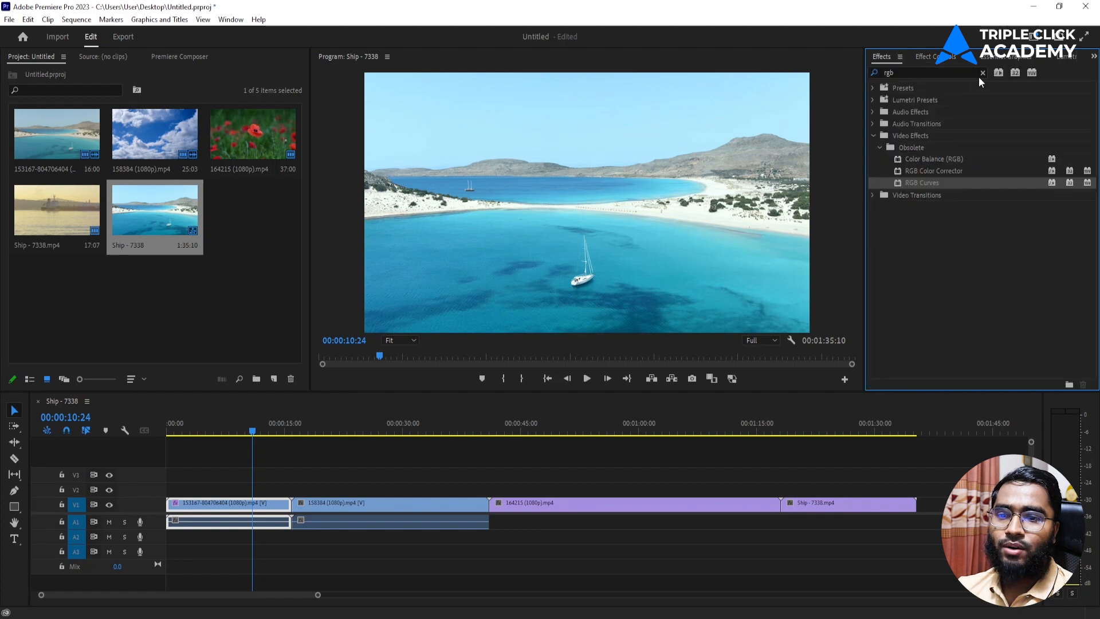
pyautogui.click(976, 170)
pyautogui.moveTo(992, 169); pyautogui.dragTo(255, 500)
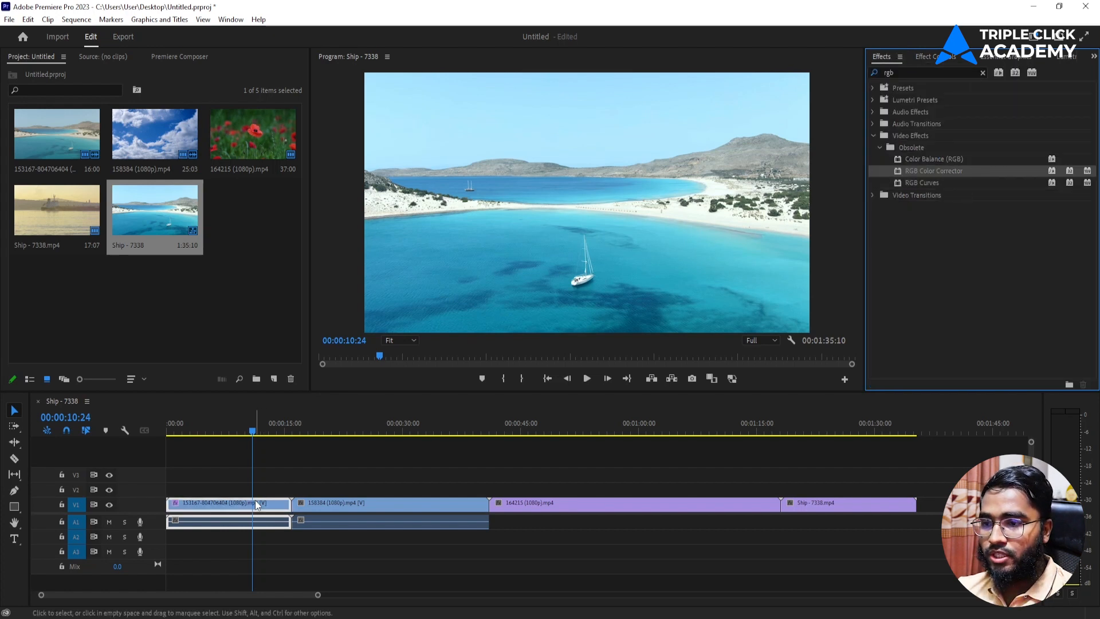
pyautogui.click(917, 55)
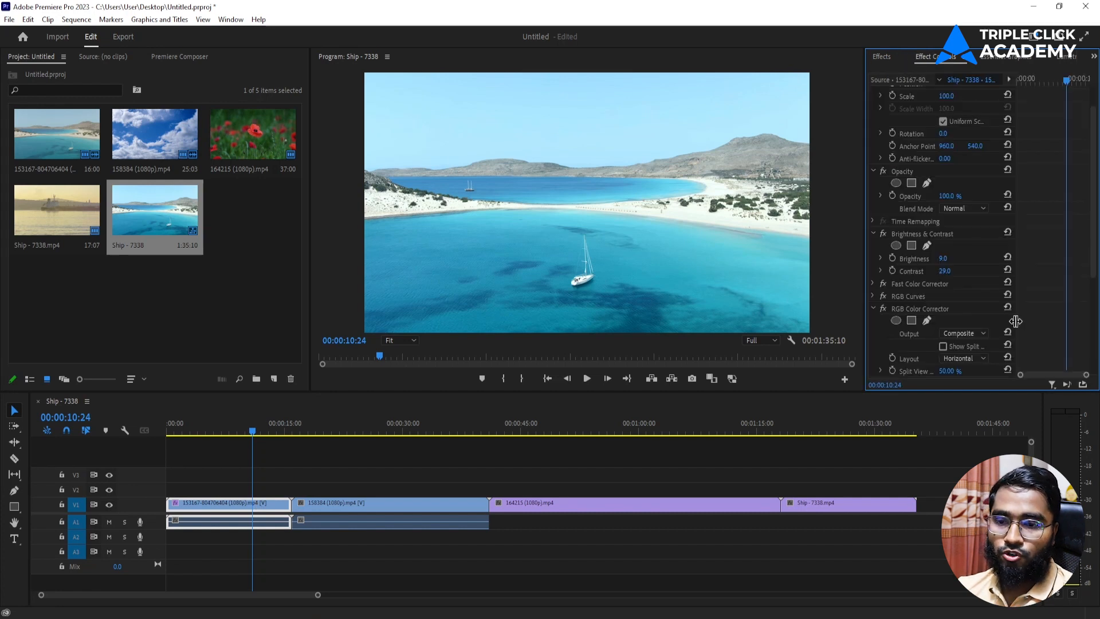
pyautogui.scroll(-5, 1016, 321)
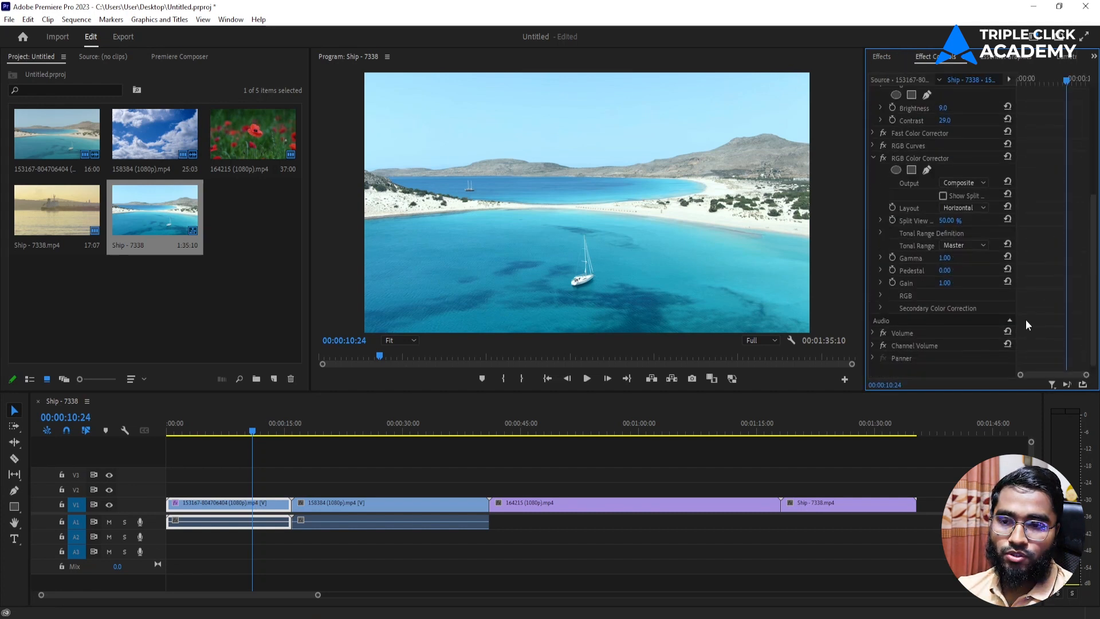
pyautogui.scroll(1, 1026, 319)
# Step: Try raising the RGB Color Corrector gamma to 1.61 and gain to 2.34, and undo both changes and the effect itself
pyautogui.moveTo(944, 281); pyautogui.dragTo(1018, 308)
pyautogui.hotkey('ctrl', 'z')
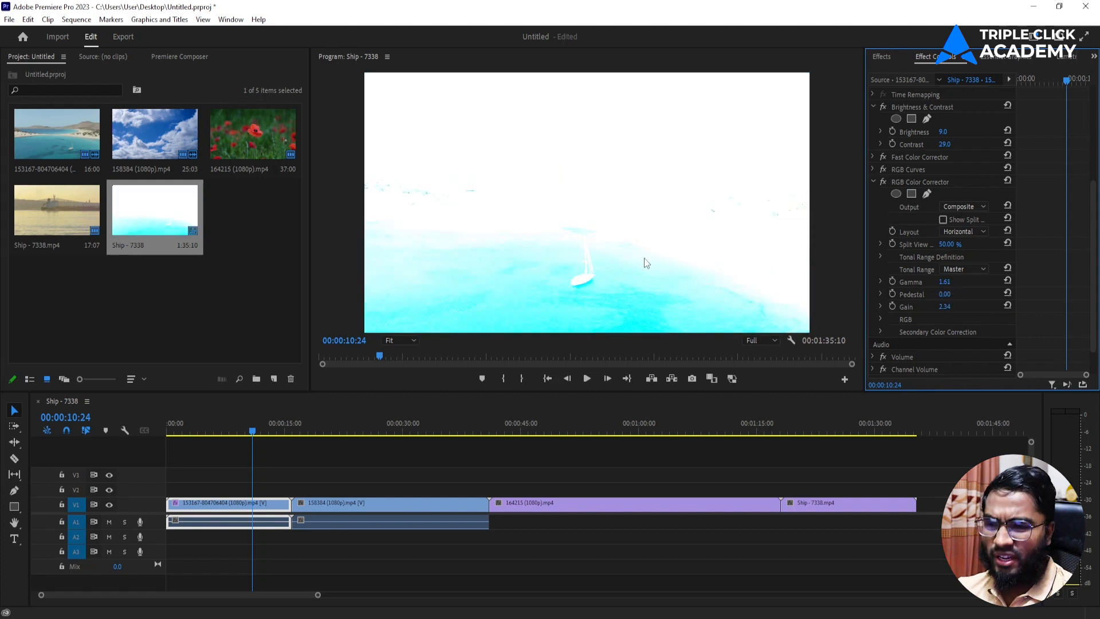
pyautogui.hotkey('ctrl', 'z')
pyautogui.hotkey('ctrl', 'z')
pyautogui.hotkey('ctrl', 'z')
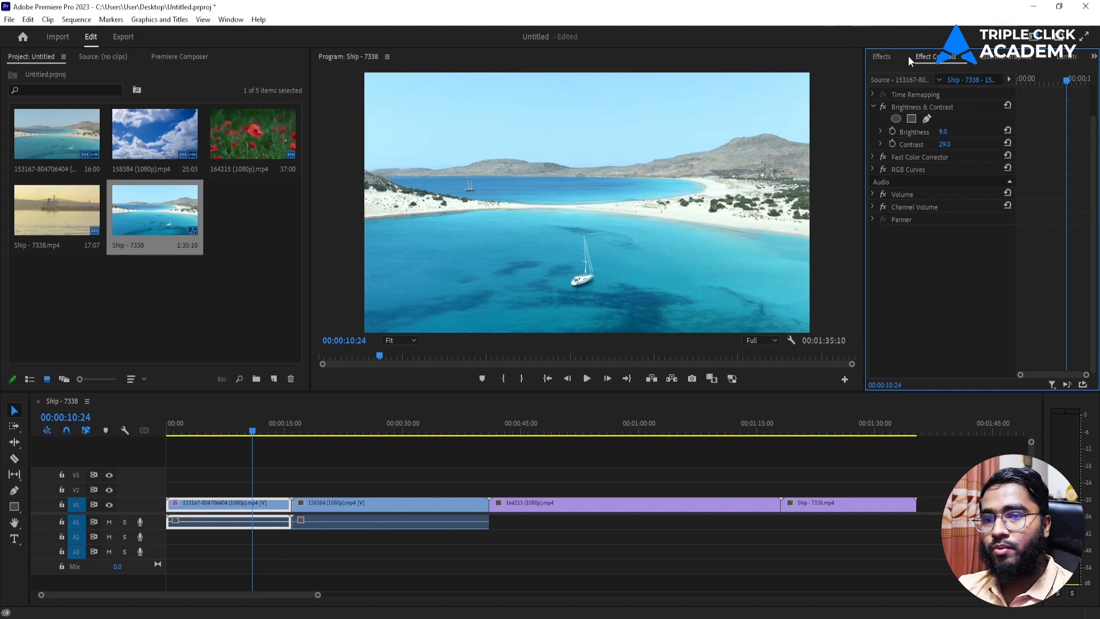
# Step: Find the Three-Way Color Corrector effect, apply it to the first clip and bring up its Shadows, Midtones and Highlights wheels
pyautogui.click(893, 56)
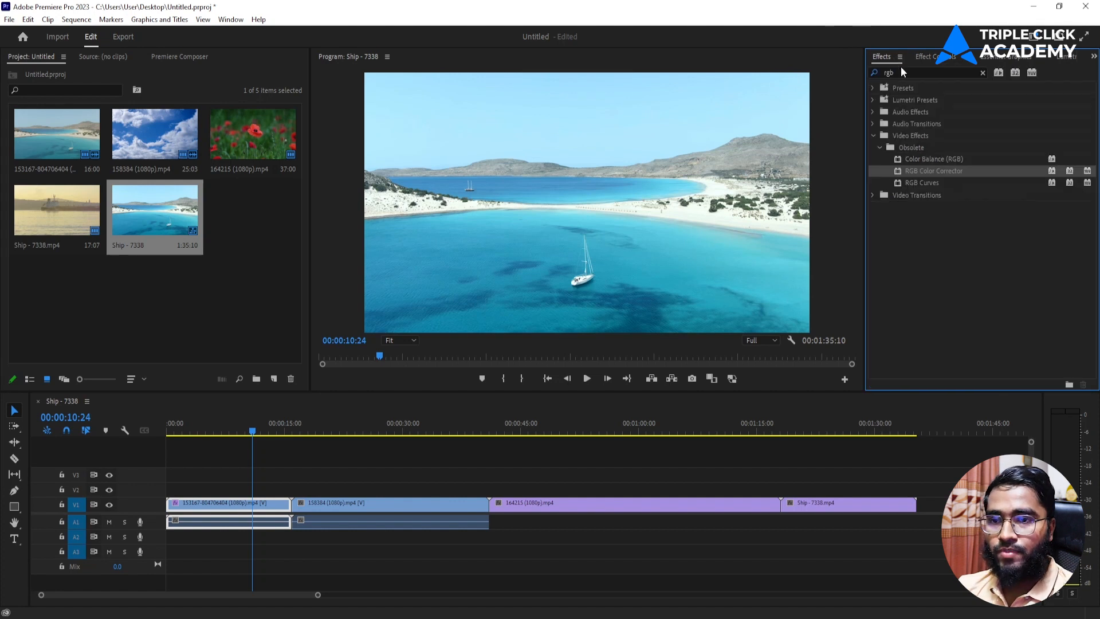
pyautogui.click(983, 73)
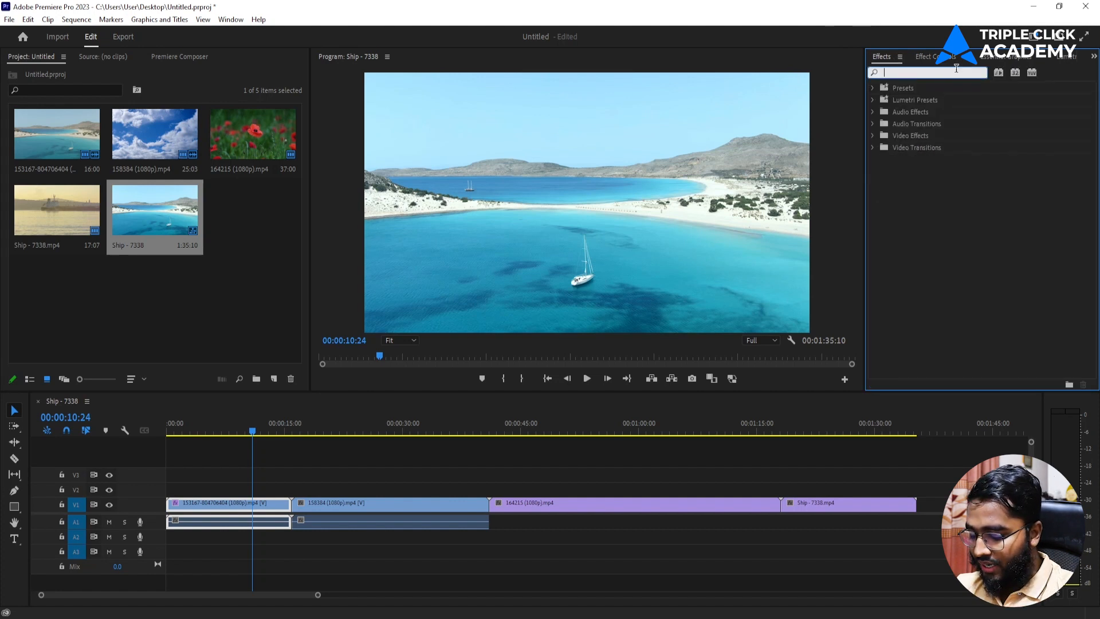
pyautogui.click(957, 69)
pyautogui.write('thre')
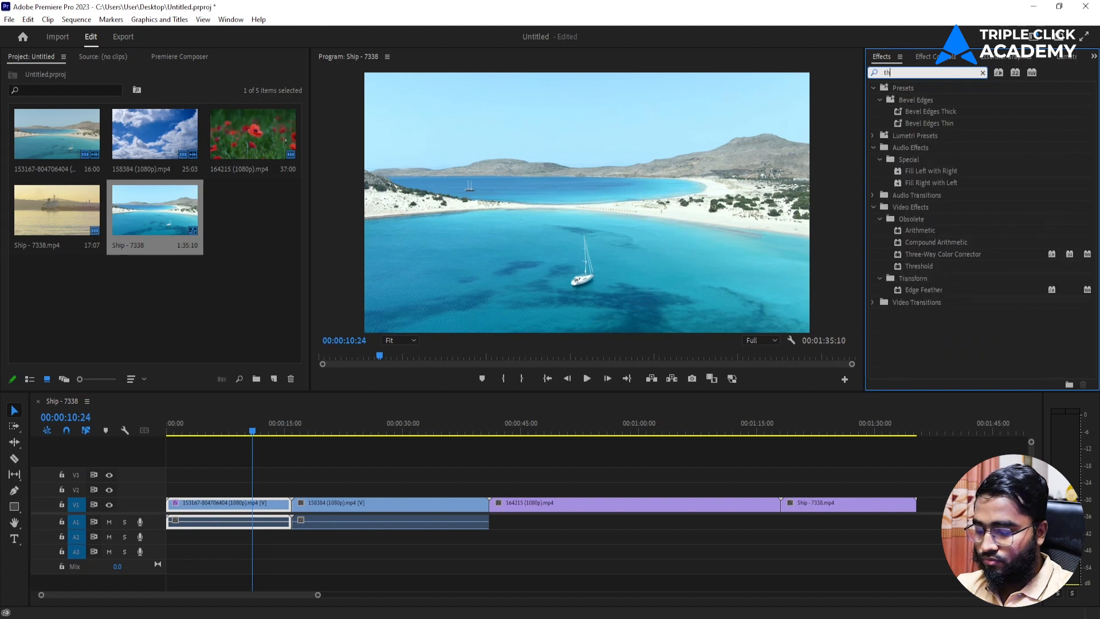
pyautogui.moveTo(1003, 159); pyautogui.dragTo(221, 504)
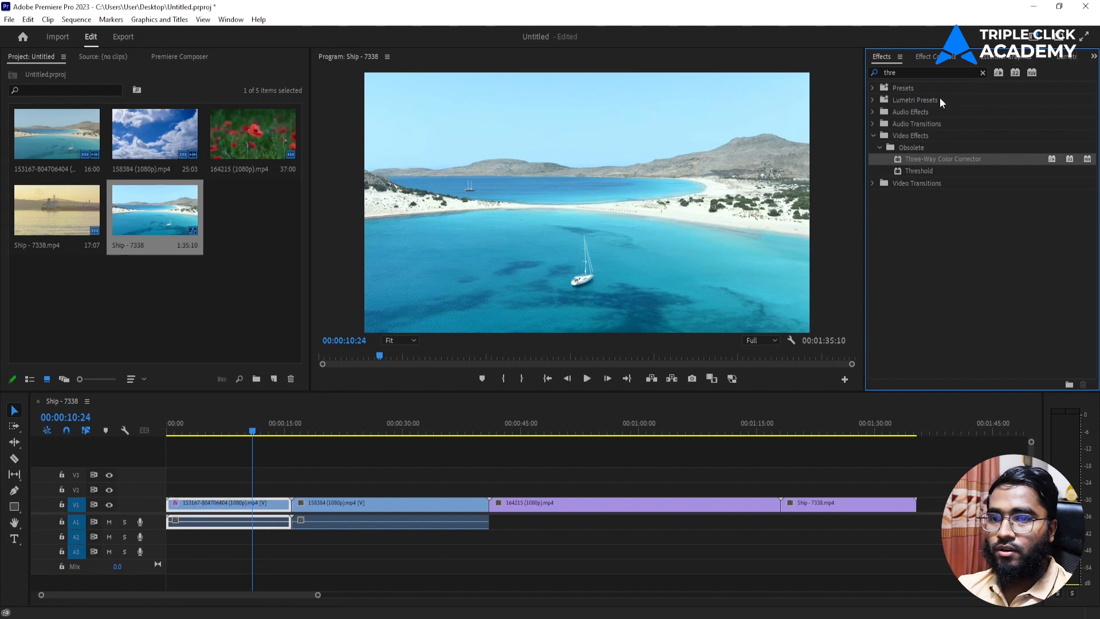
pyautogui.click(934, 56)
pyautogui.scroll(-5, 1075, 280)
pyautogui.scroll(-3, 1074, 279)
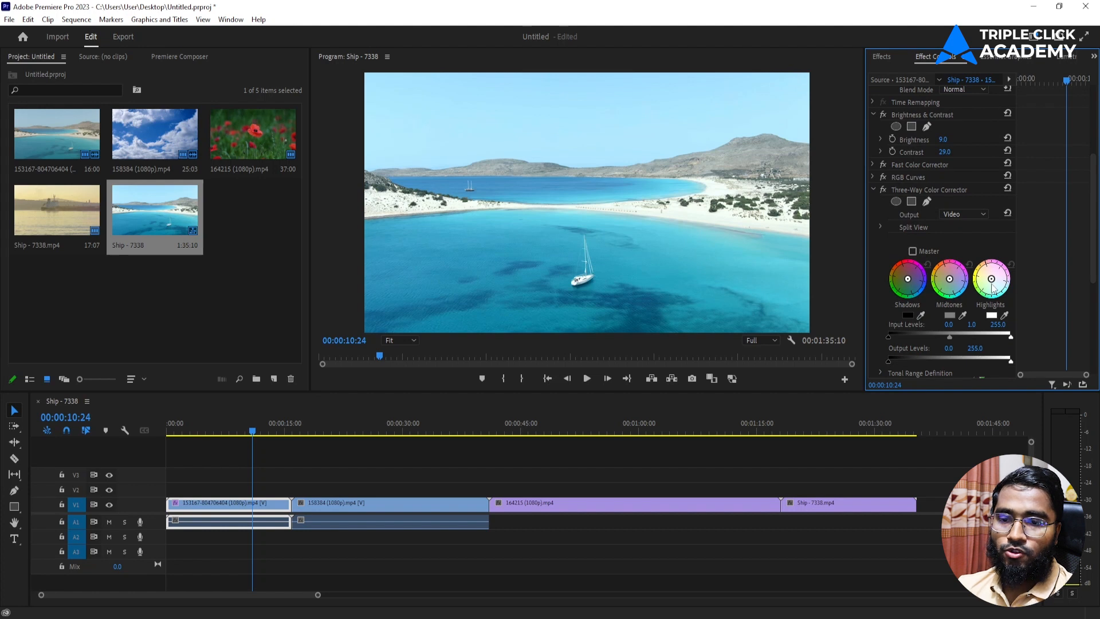
pyautogui.scroll(-1, 996, 287)
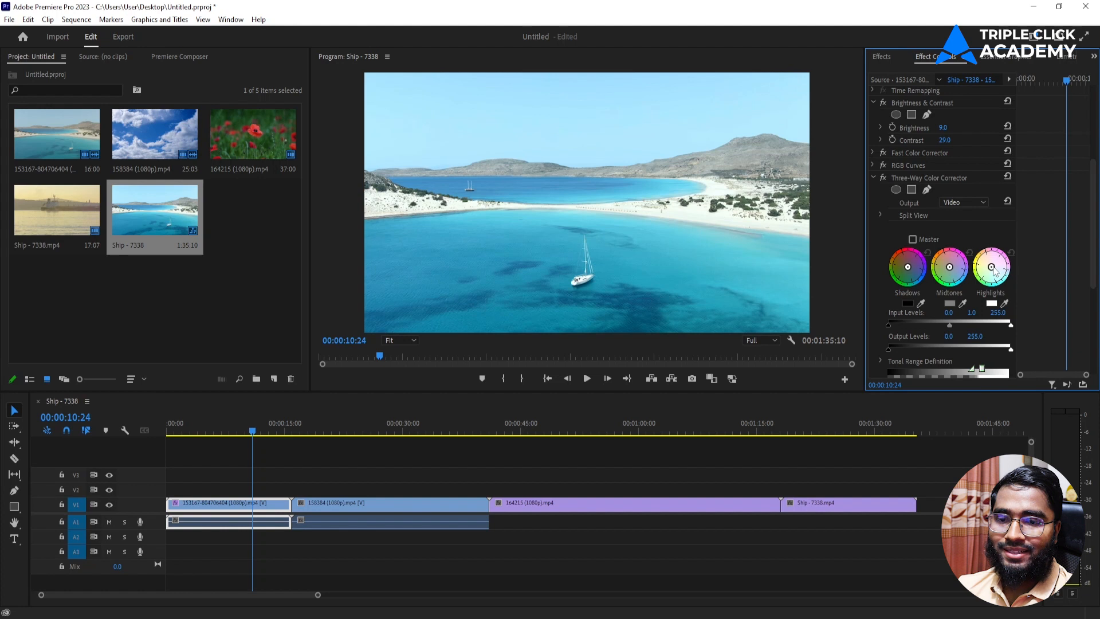
# Step: Try shifting the Three-Way Color Corrector Highlights wheel toward blue and cyan, and undo these shifts
pyautogui.moveTo(992, 267); pyautogui.dragTo(996, 273)
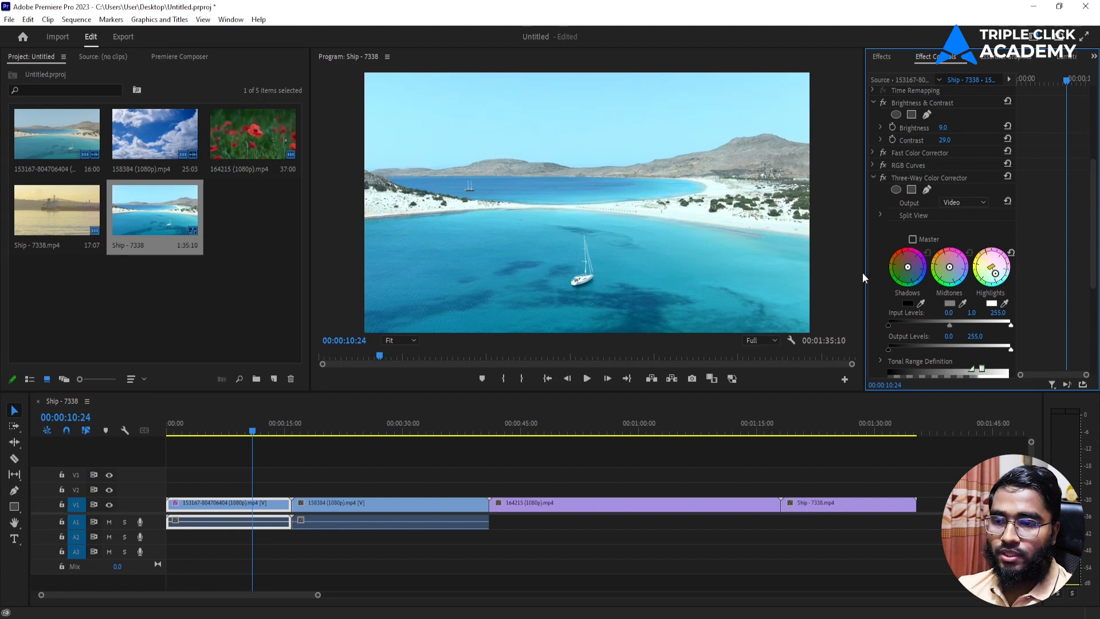
pyautogui.hotkey('ctrl', 'z')
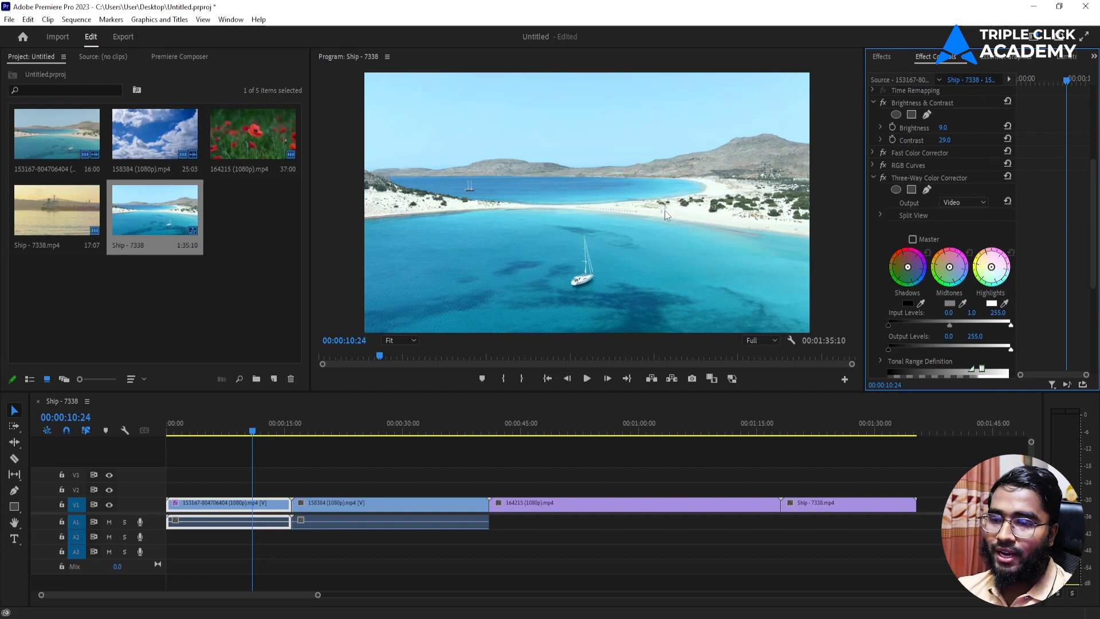
pyautogui.moveTo(991, 267)
pyautogui.mouseDown()
pyautogui.moveTo(985, 260)
pyautogui.moveTo(995, 280)
pyautogui.mouseUp()
pyautogui.hotkey('ctrl', 'z')
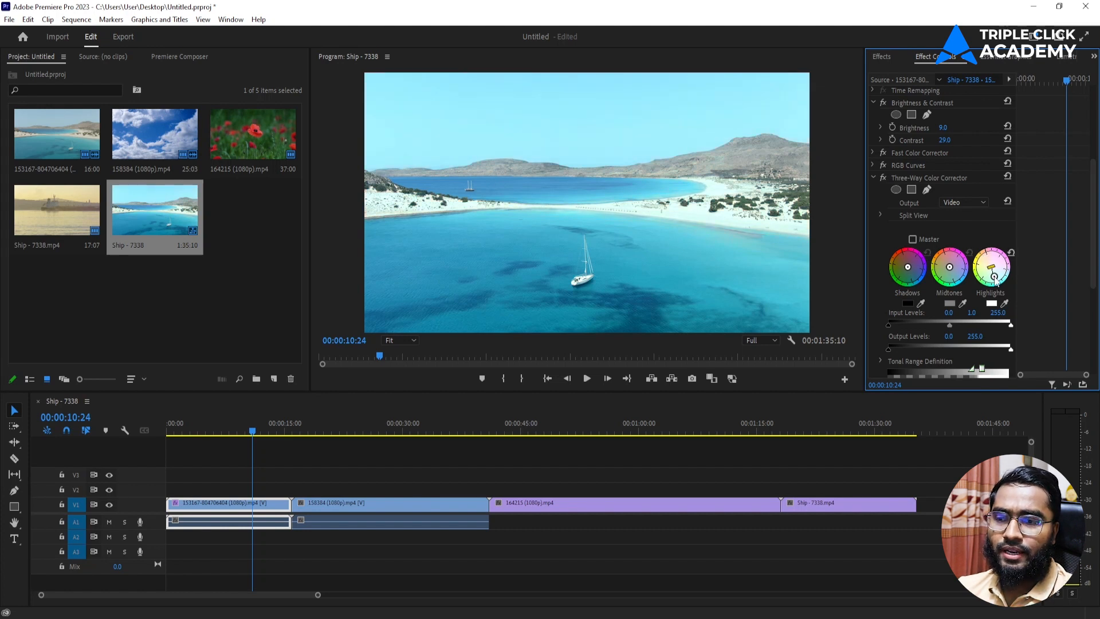
pyautogui.hotkey('ctrl', 'z')
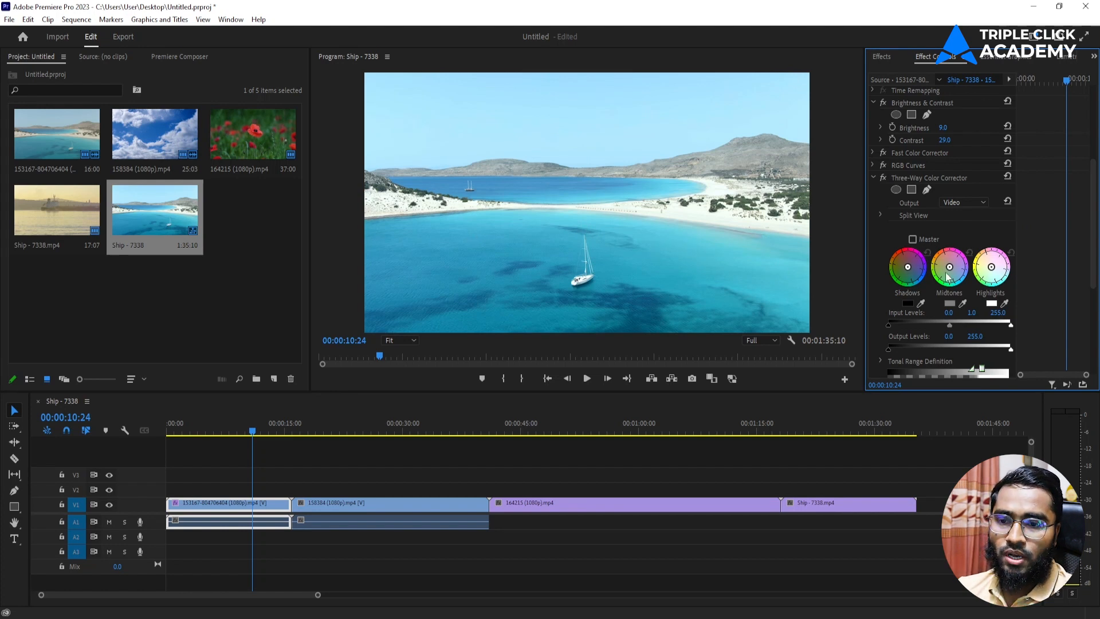
# Step: Try the Three-Way Color Corrector Midtones toward magenta, settle on a slight shift toward yellow-green, and collapse the effect's settings
pyautogui.moveTo(950, 268)
pyautogui.mouseDown()
pyautogui.moveTo(956, 282)
pyautogui.moveTo(950, 262)
pyautogui.mouseUp()
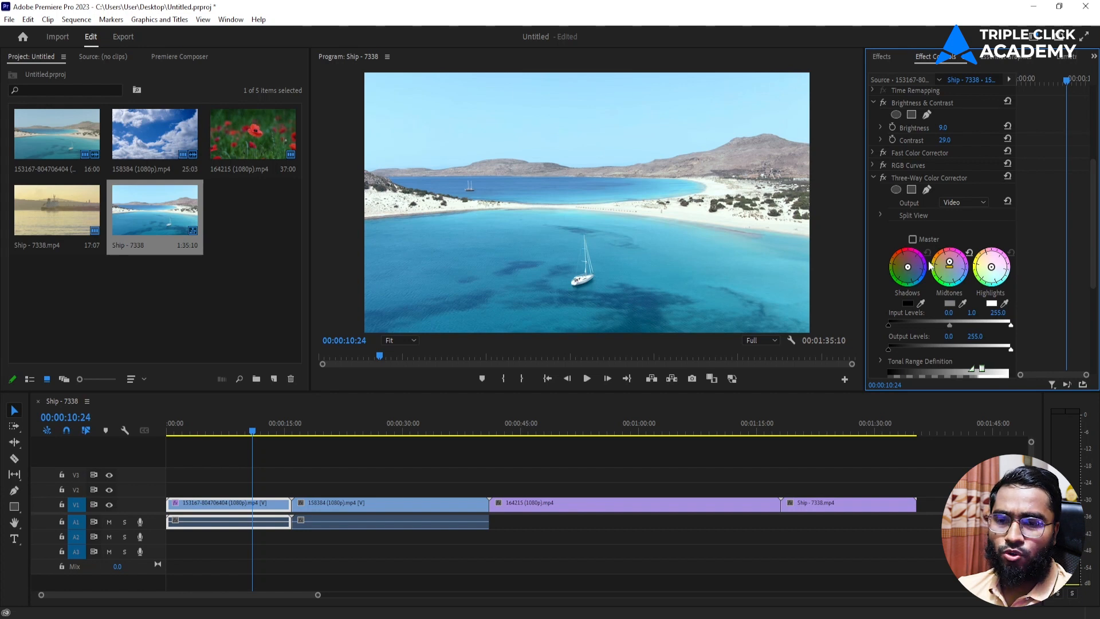
pyautogui.moveTo(950, 262)
pyautogui.mouseDown()
pyautogui.moveTo(949, 282)
pyautogui.moveTo(945, 256)
pyautogui.moveTo(949, 282)
pyautogui.moveTo(943, 268)
pyautogui.mouseUp()
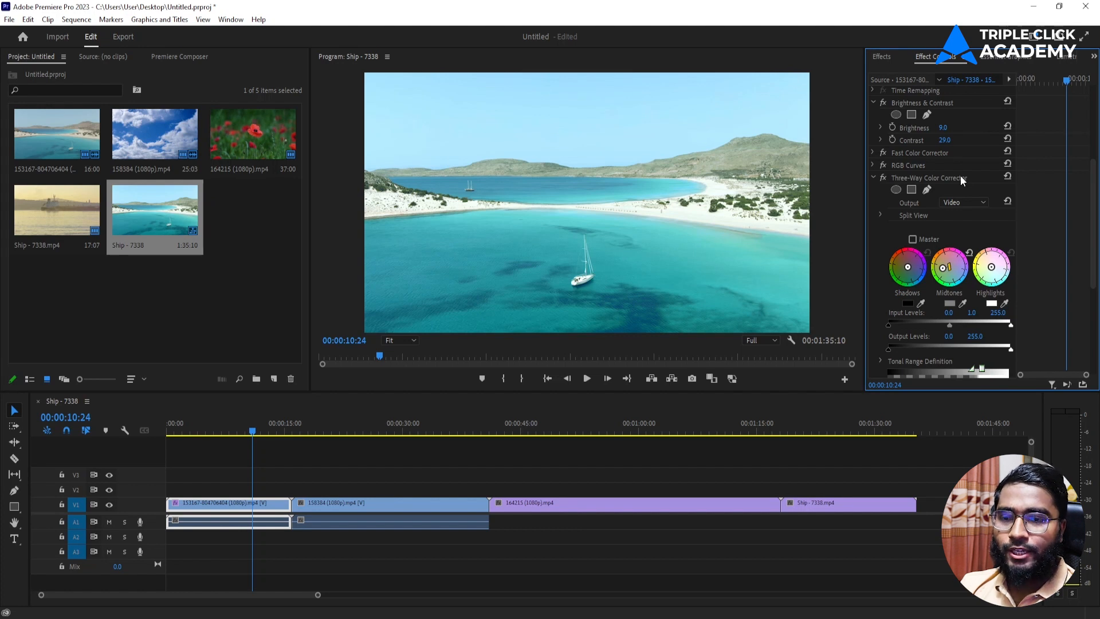
pyautogui.scroll(3, 1053, 258)
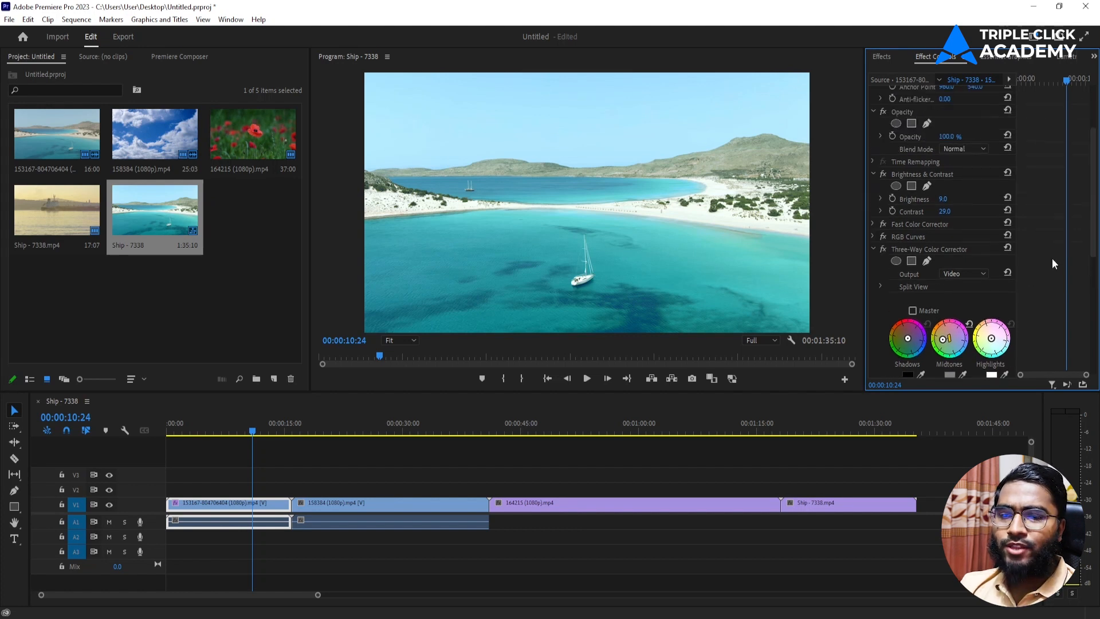
pyautogui.click(876, 249)
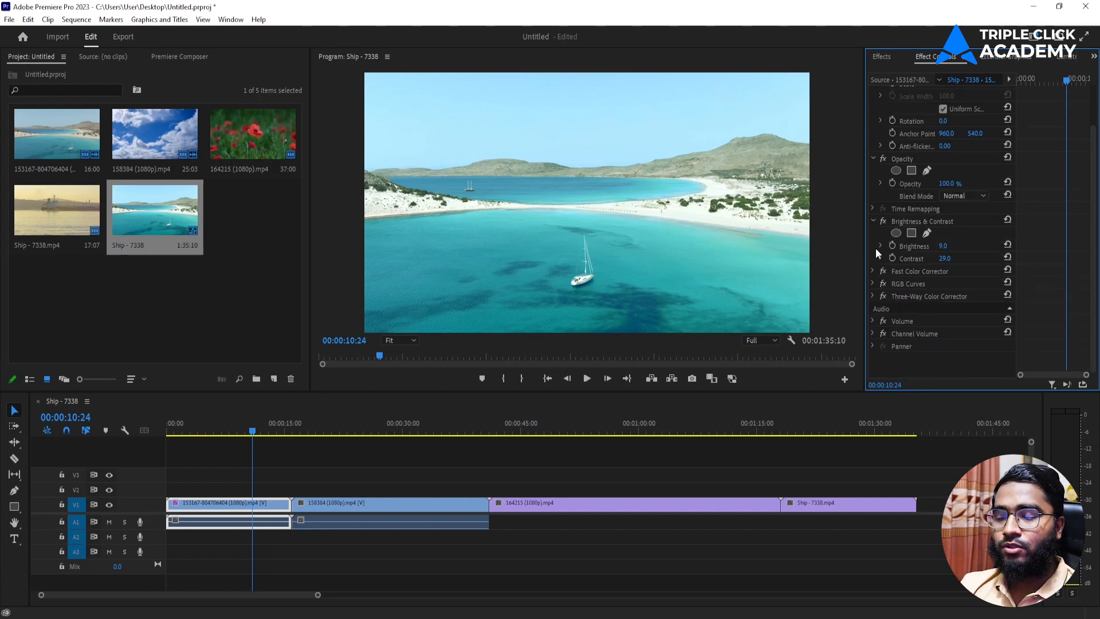
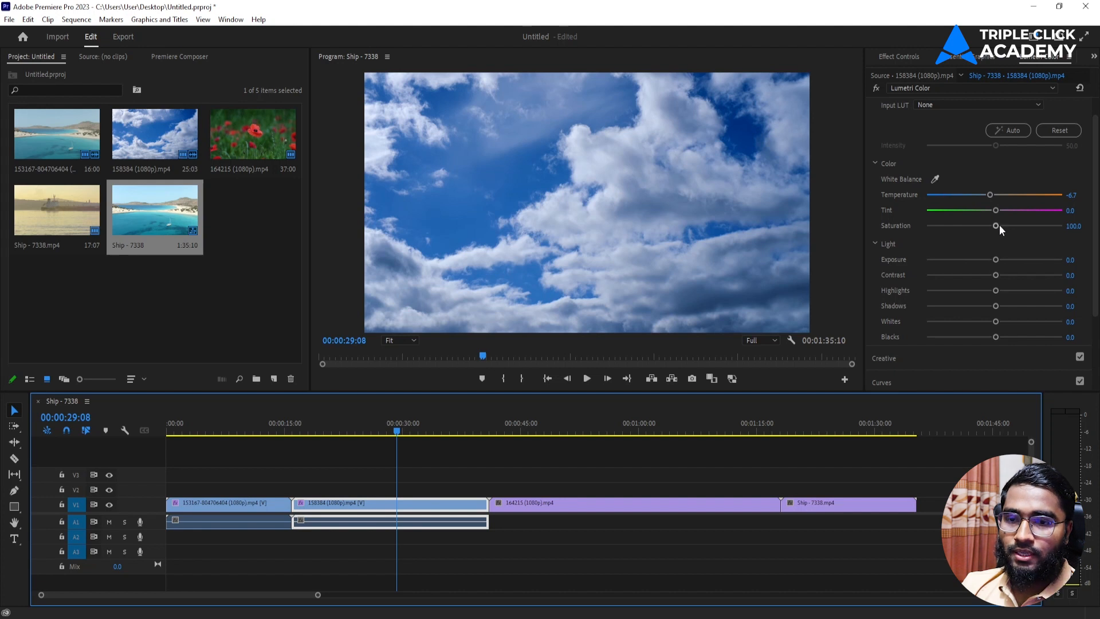
# Step: Adjust the cloud clip's Lumetri Basic Correction to saturation 113.4, exposure 0.3, contrast 21.8, highlights 10.9 and shadows -3.4
pyautogui.moveTo(998, 226); pyautogui.dragTo(998, 226)
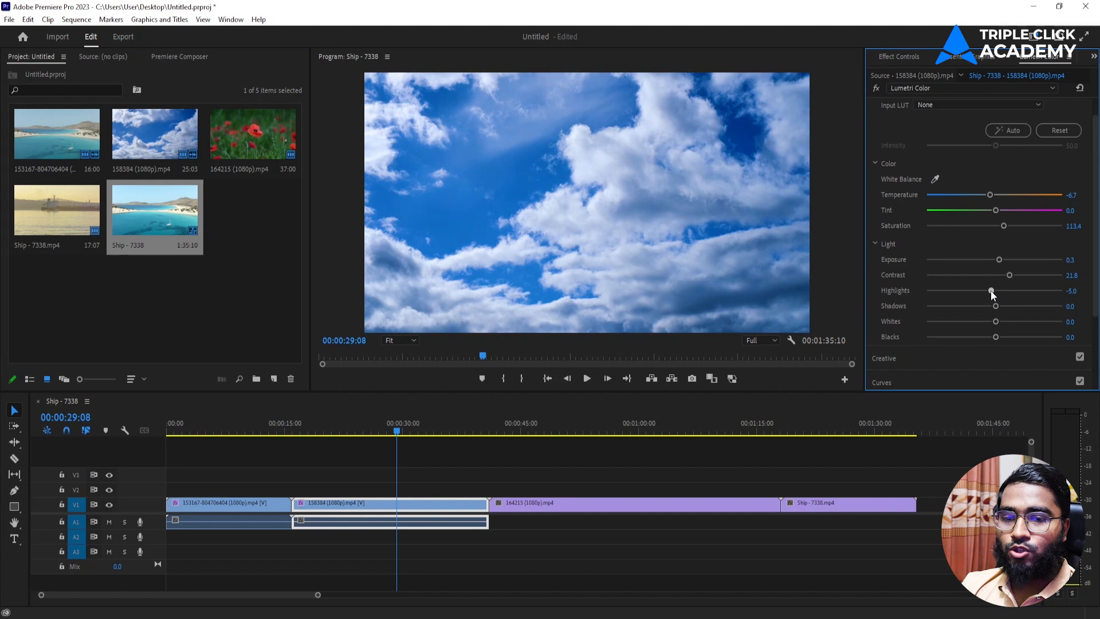
pyautogui.moveTo(995, 290)
pyautogui.mouseDown()
pyautogui.moveTo(1016, 292)
pyautogui.moveTo(1003, 296)
pyautogui.mouseUp()
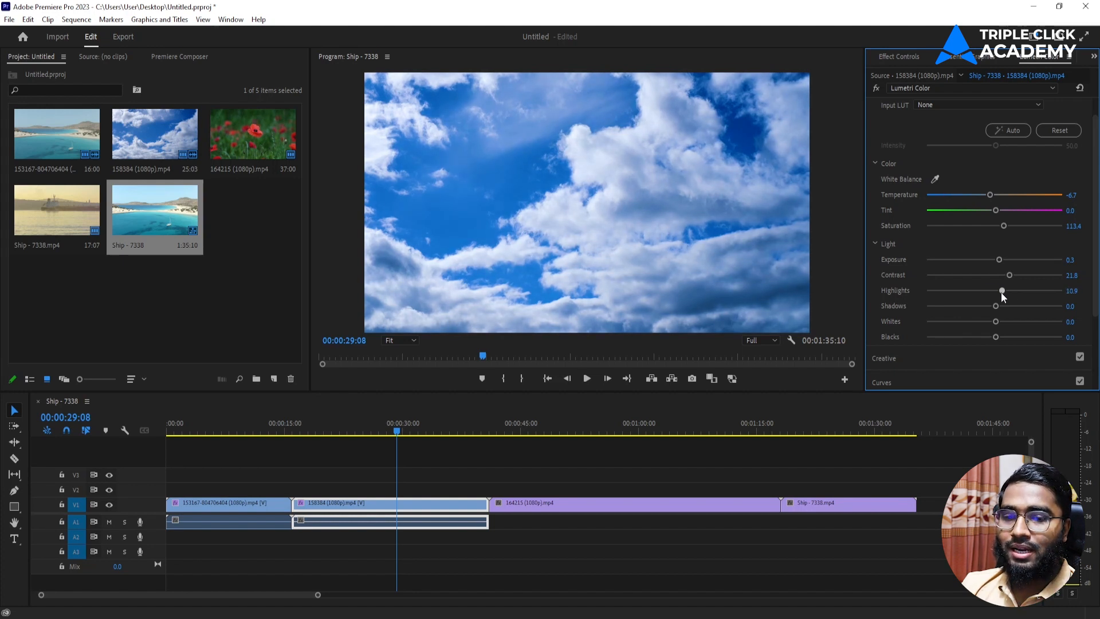
pyautogui.moveTo(995, 306)
pyautogui.mouseDown()
pyautogui.moveTo(1016, 306)
pyautogui.moveTo(993, 309)
pyautogui.mouseUp()
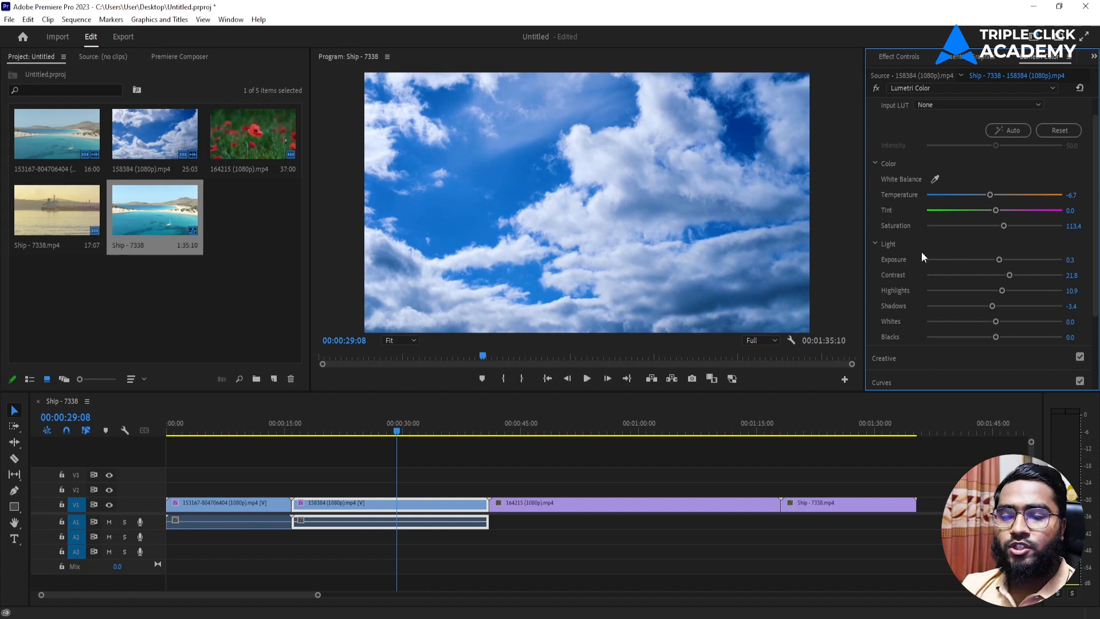
# Step: Collapse Basic Correction to look over the list of Lumetri Color sections, and reopen it
pyautogui.scroll(1, 923, 252)
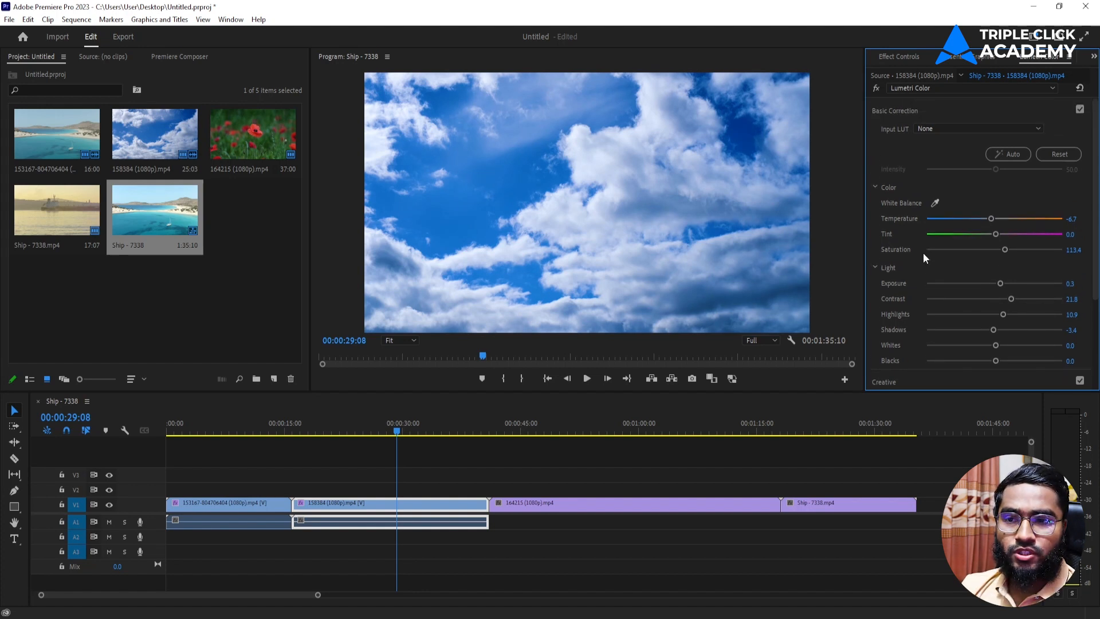
pyautogui.click(913, 111)
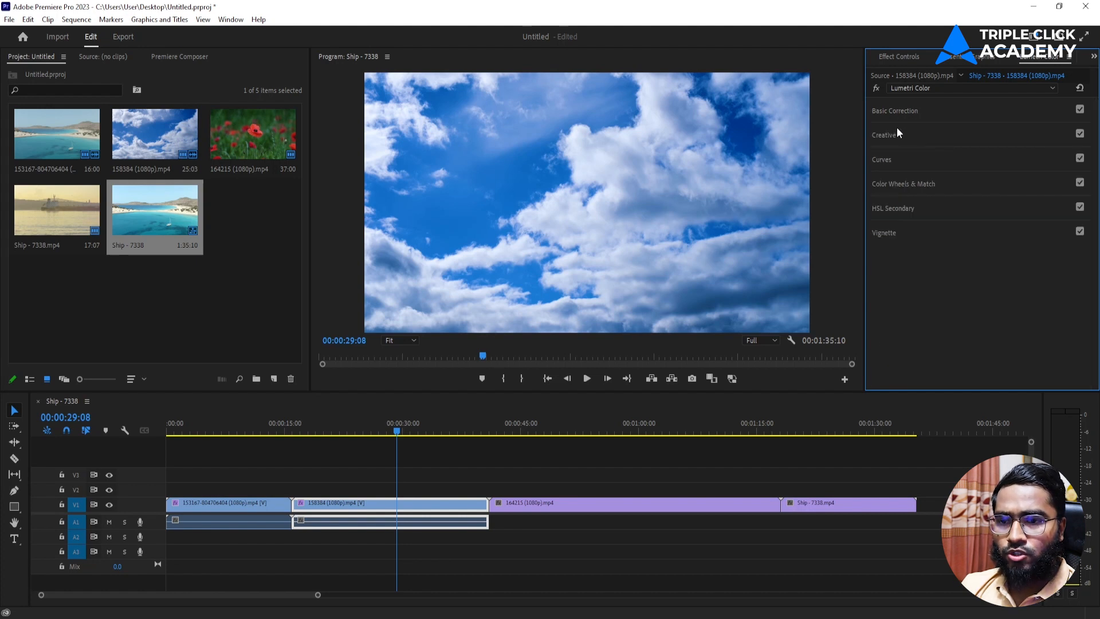
pyautogui.click(914, 110)
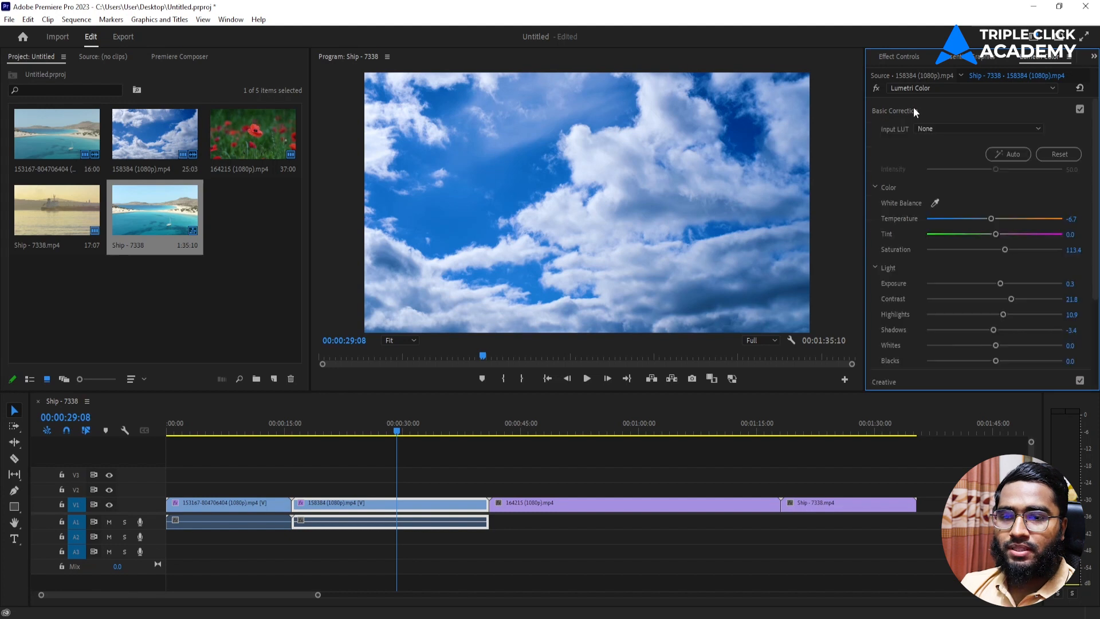
# Step: Look over the Input LUT presets for the cloud clip without choosing one, and collapse Basic Correction
pyautogui.click(967, 129)
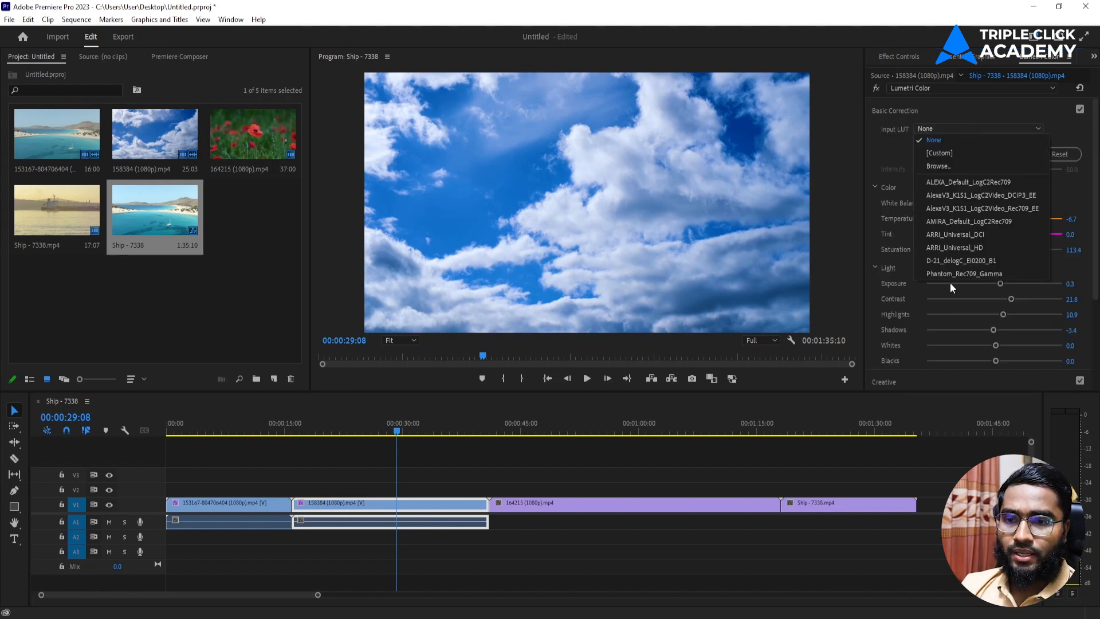
pyautogui.click(956, 130)
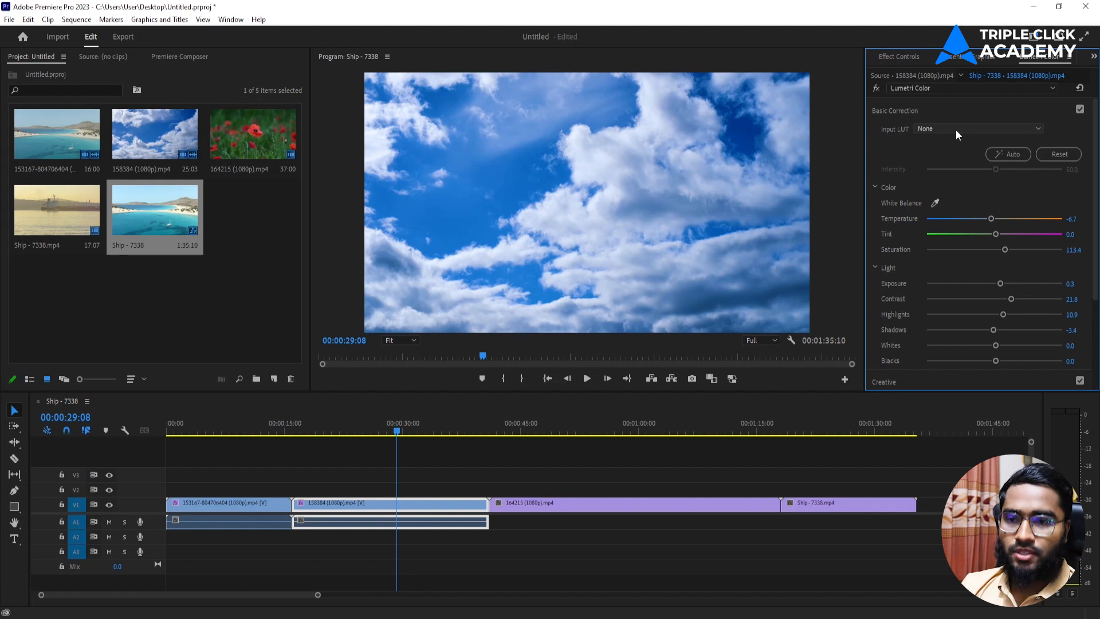
pyautogui.click(893, 111)
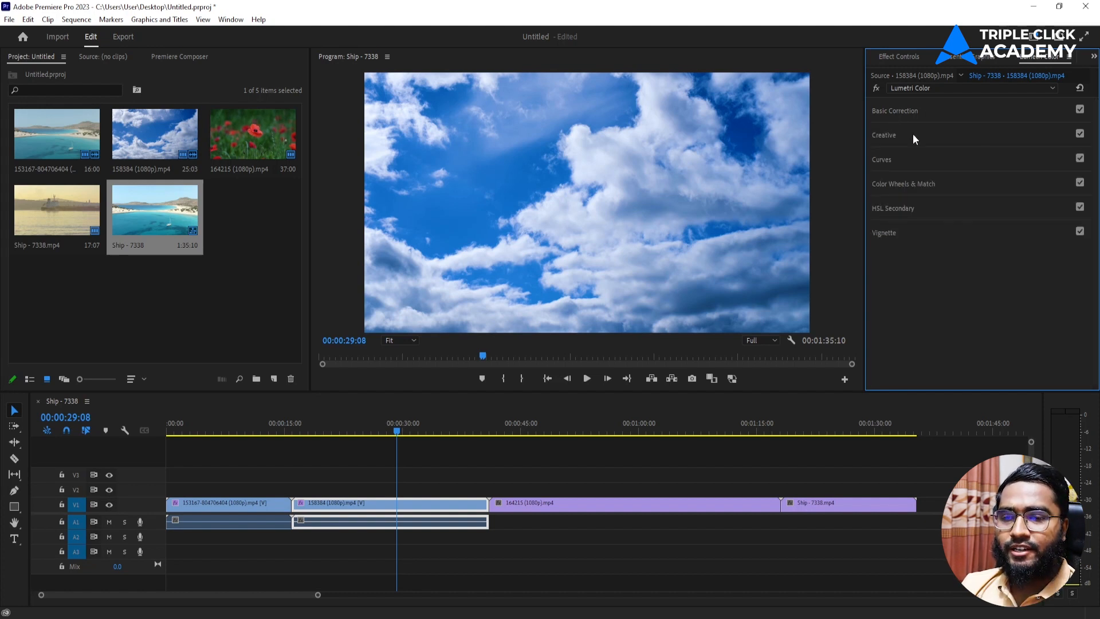
# Step: Set the cloud clip's Lumetri Creative adjustments to sharpen 16.0, vibrance 13.4 and saturation 112.6
pyautogui.click(913, 133)
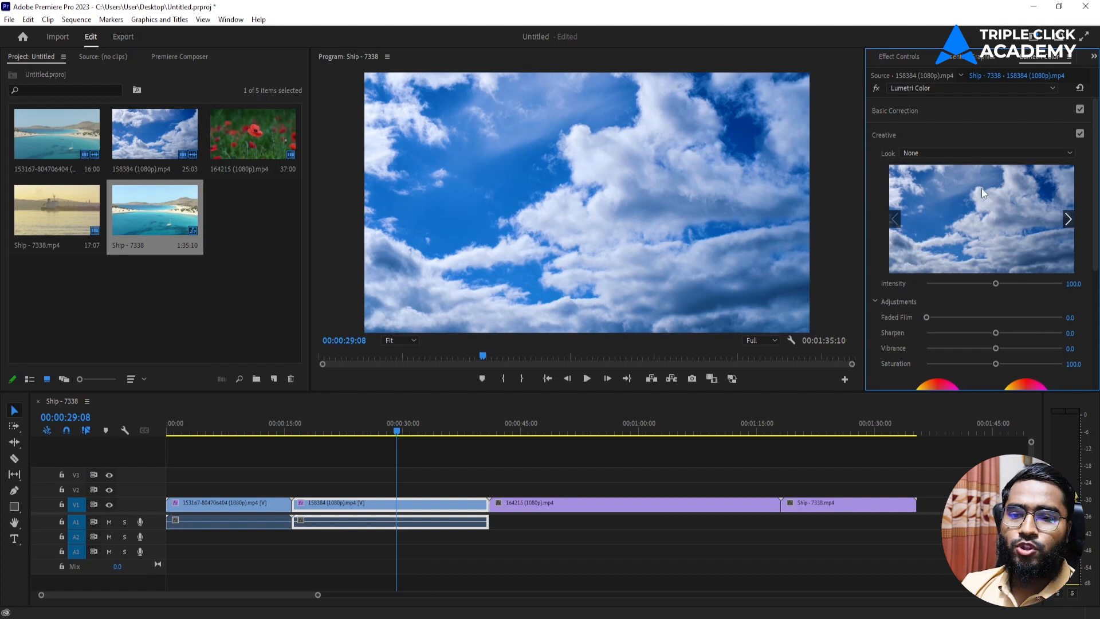
pyautogui.scroll(-2, 872, 248)
pyautogui.scroll(-1, 883, 319)
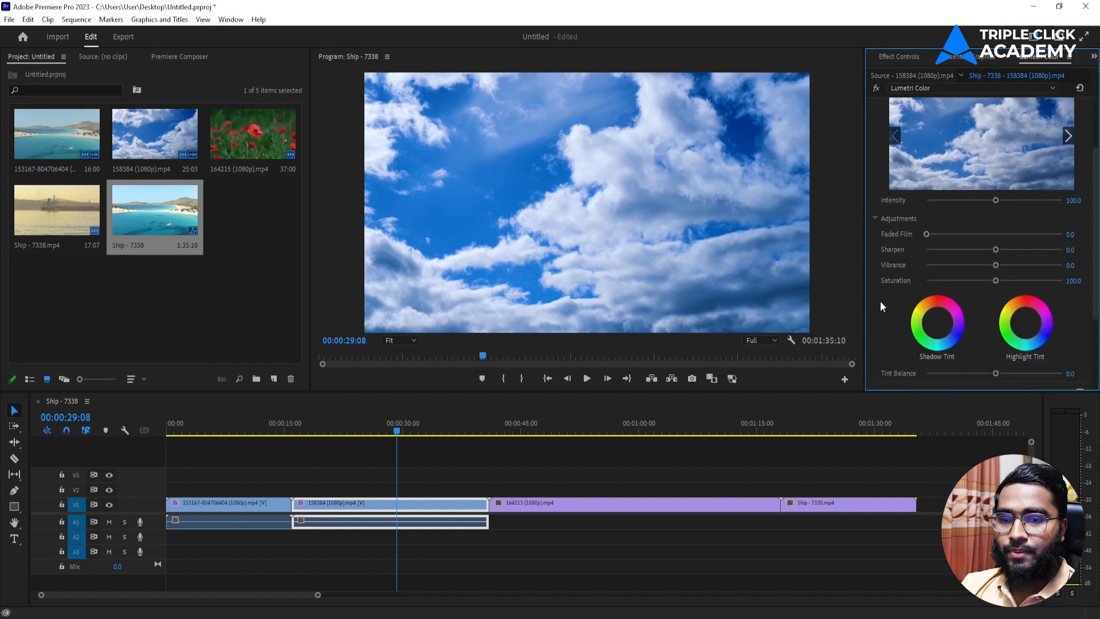
pyautogui.moveTo(998, 250); pyautogui.dragTo(1002, 265)
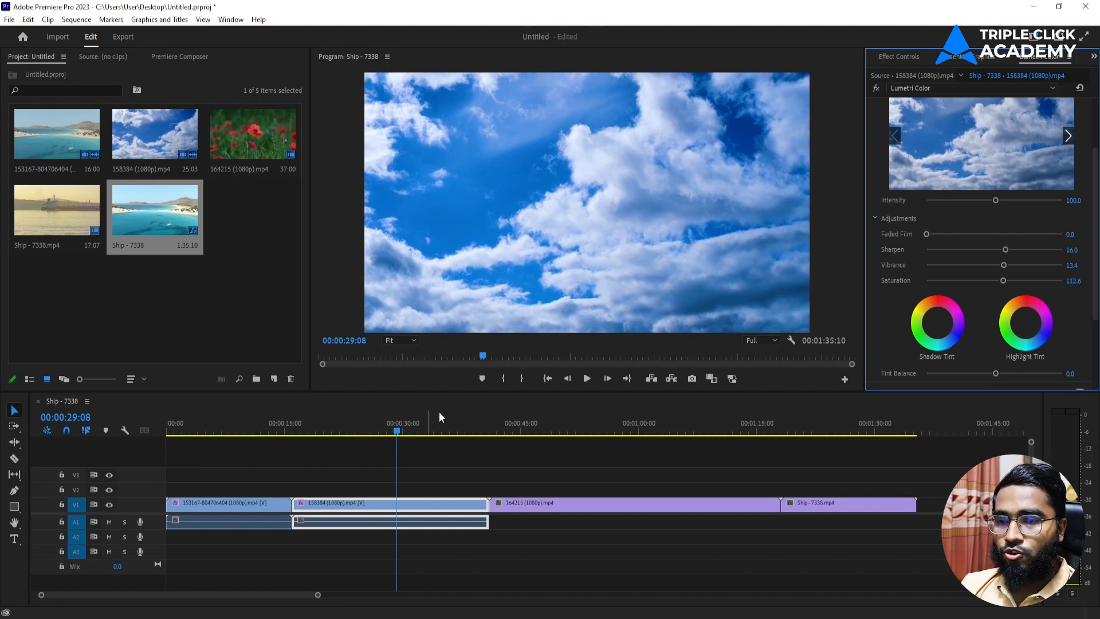
# Step: Compare the cloud clip with Lumetri Color switched off and on, and play part of the graded clip
pyautogui.scroll(2, 885, 138)
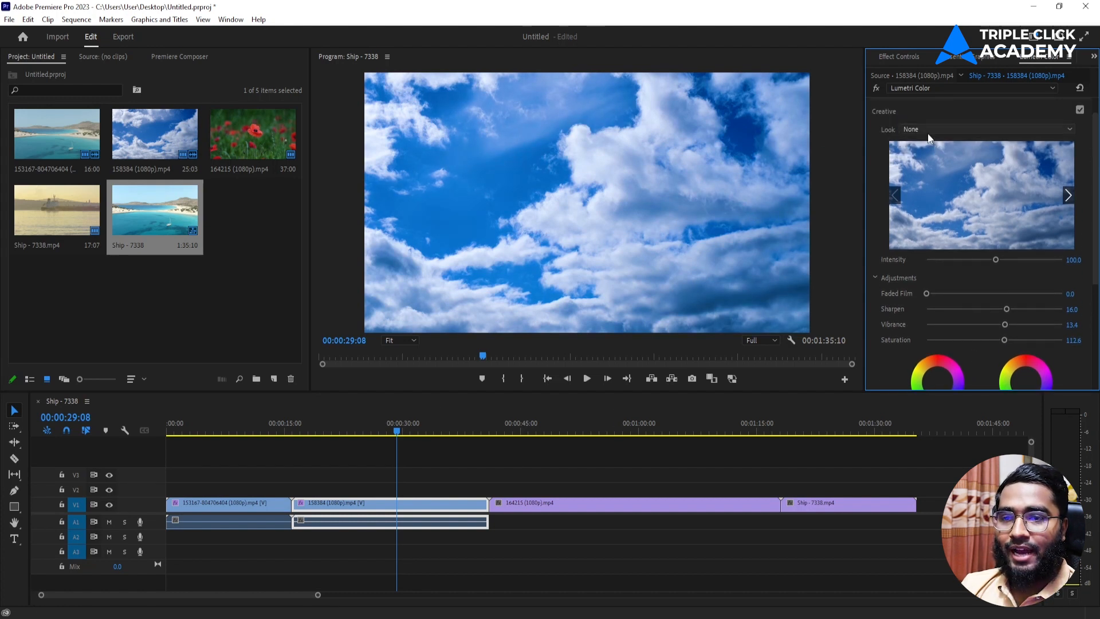
pyautogui.click(876, 90)
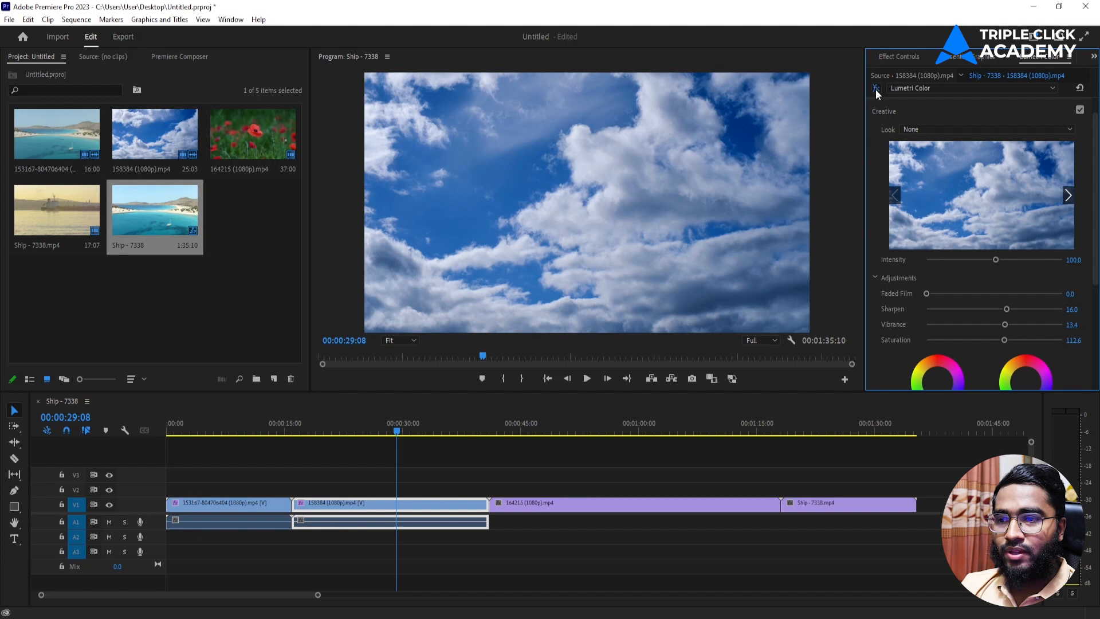
pyautogui.click(876, 89)
pyautogui.click(347, 435)
pyautogui.press('space')
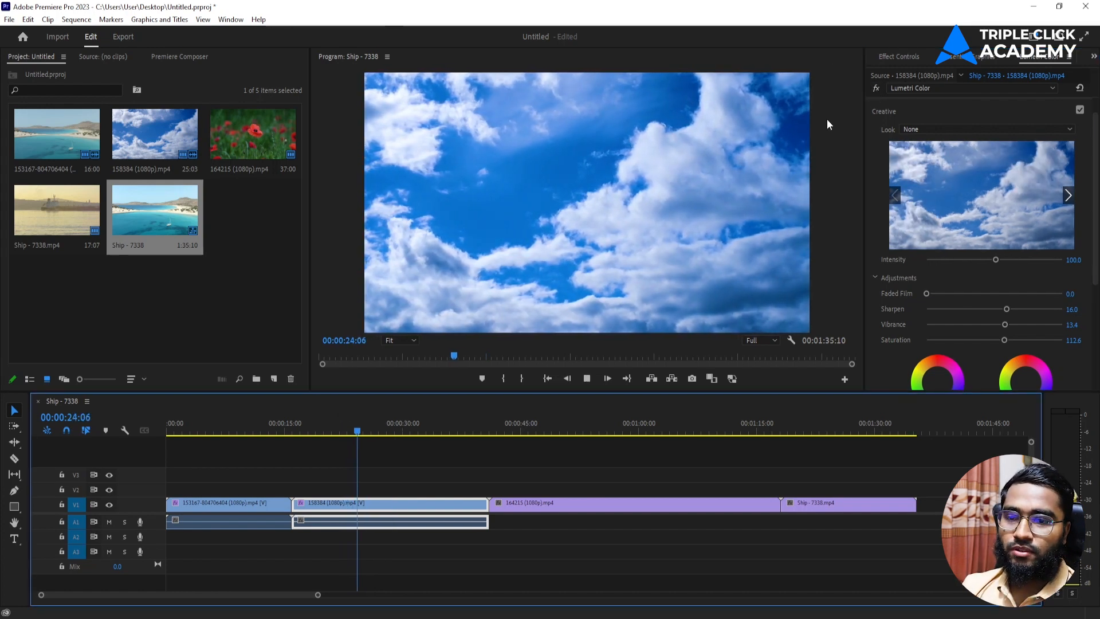
pyautogui.press('space')
# Step: Try the Creative looks SL BIG and SL BLUE ICE on the cloud clip, and undo them
pyautogui.scroll(-5, 872, 213)
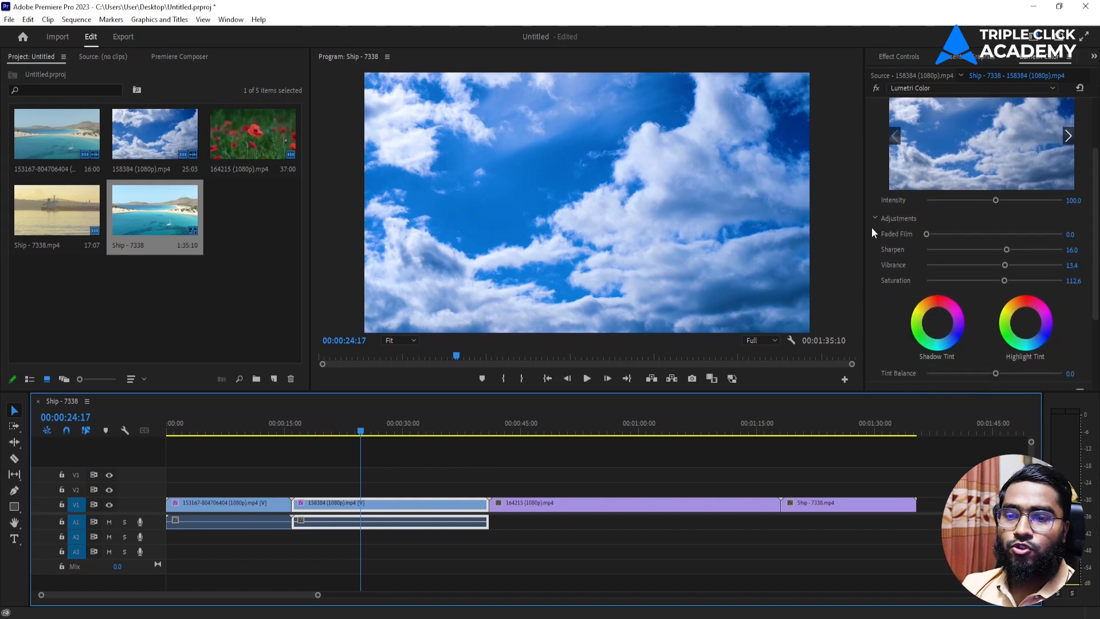
pyautogui.scroll(4, 881, 268)
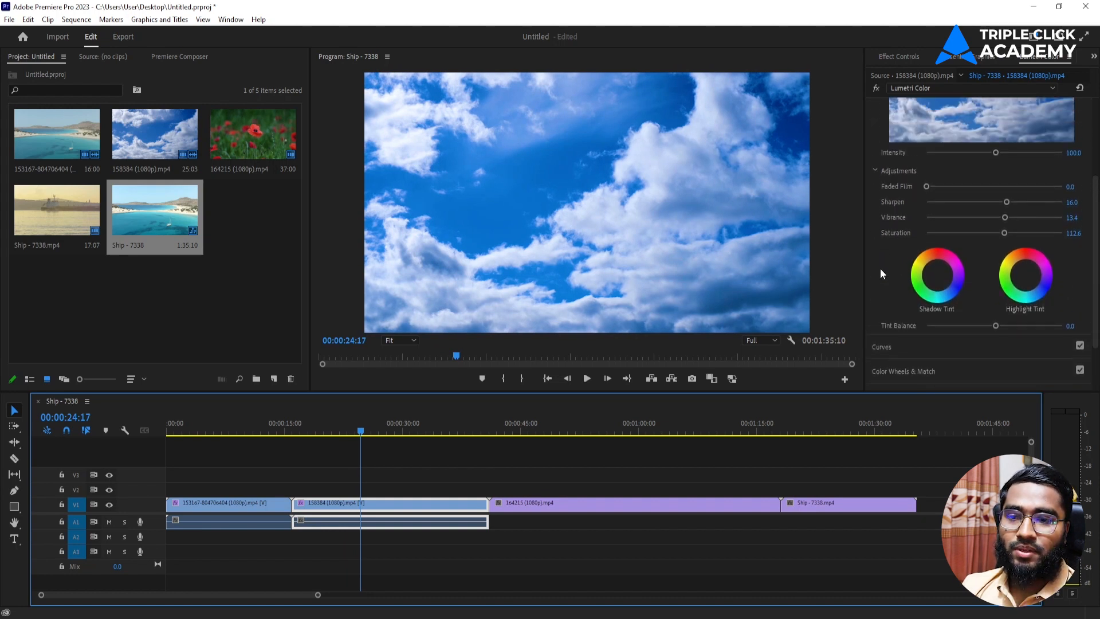
pyautogui.scroll(2, 880, 268)
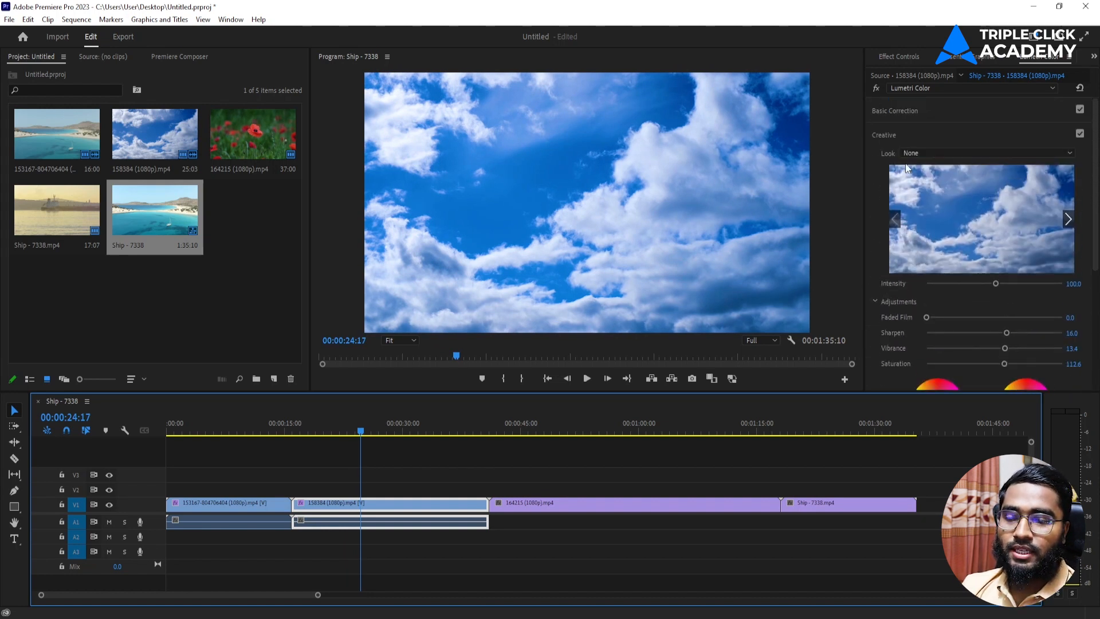
pyautogui.click(946, 153)
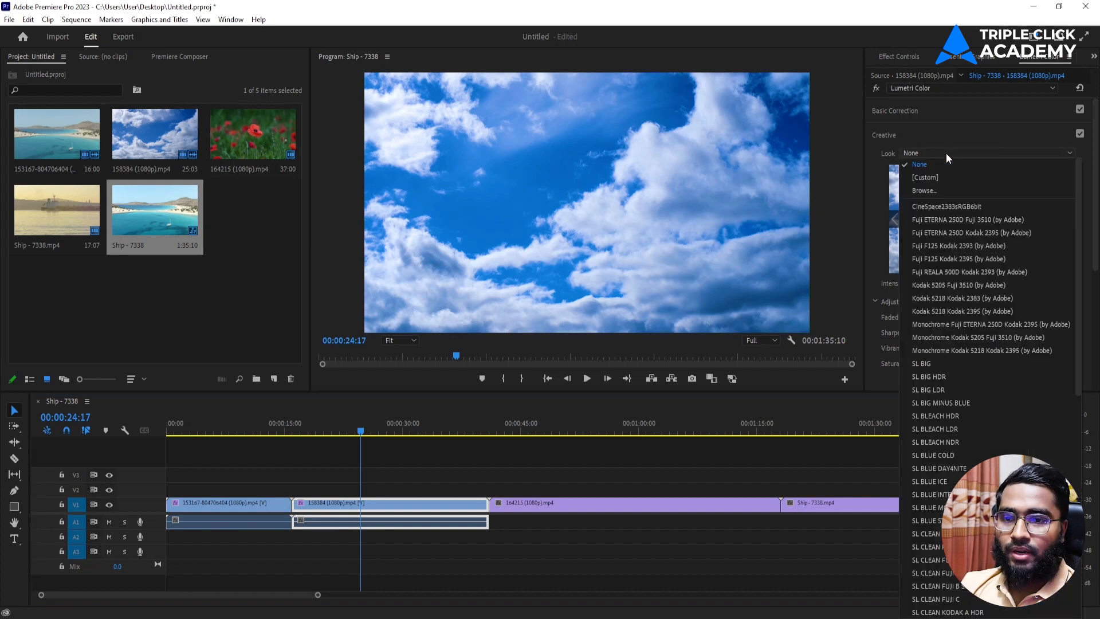
pyautogui.click(948, 366)
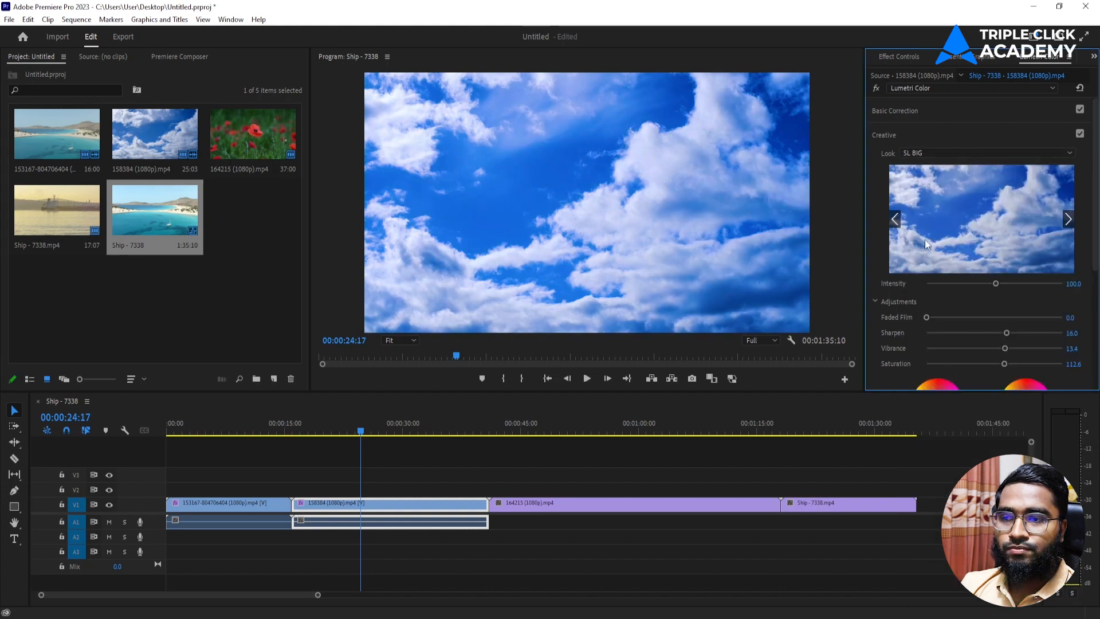
pyautogui.click(931, 153)
pyautogui.click(936, 287)
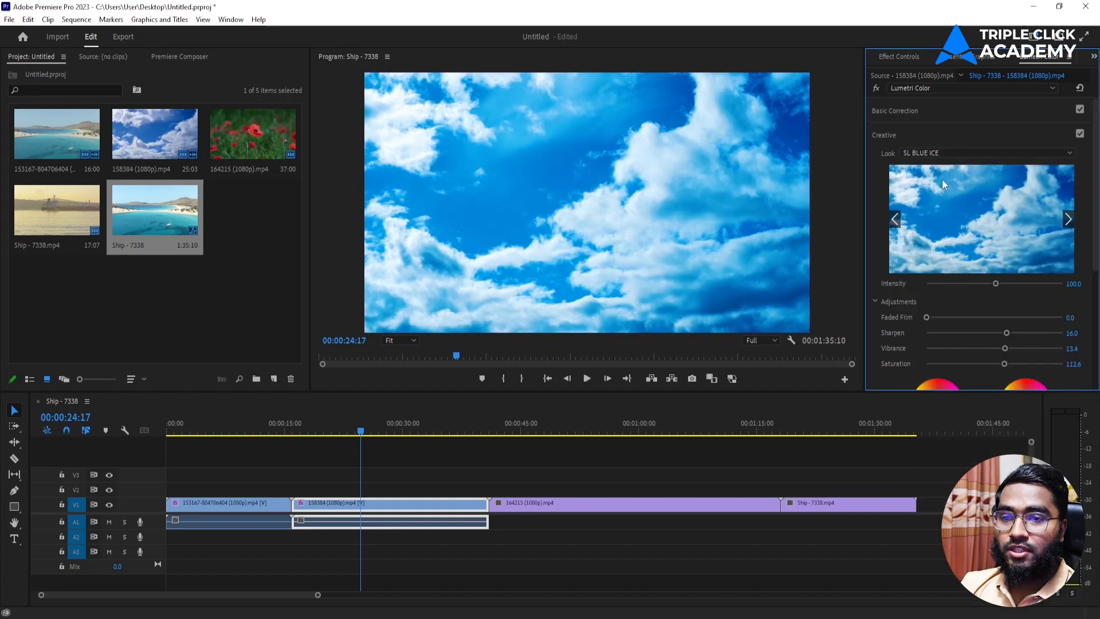
pyautogui.click(503, 479)
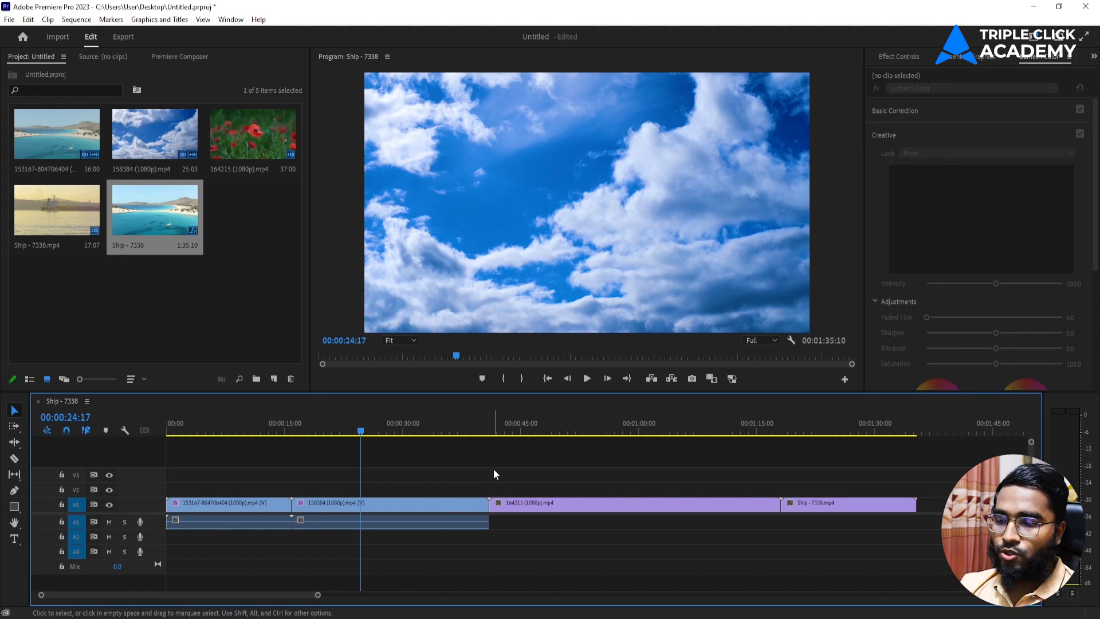
# Step: Create an adjustment layer and place it on track V2, stretched over all the clips of the sequence
pyautogui.moveTo(319, 598); pyautogui.dragTo(417, 589)
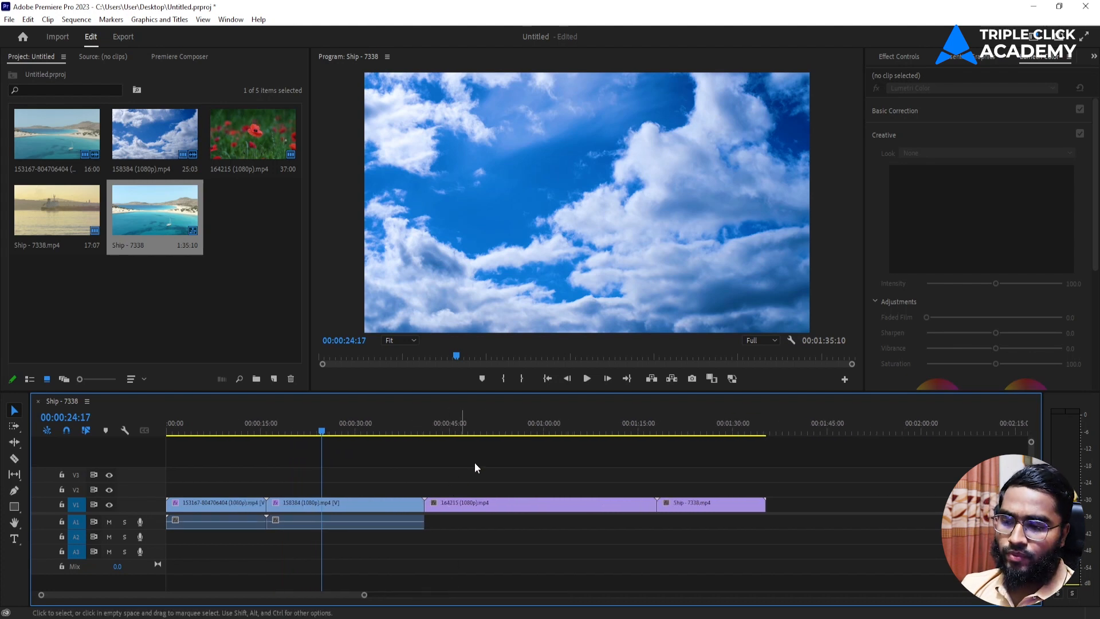
pyautogui.moveTo(295, 437); pyautogui.dragTo(204, 435)
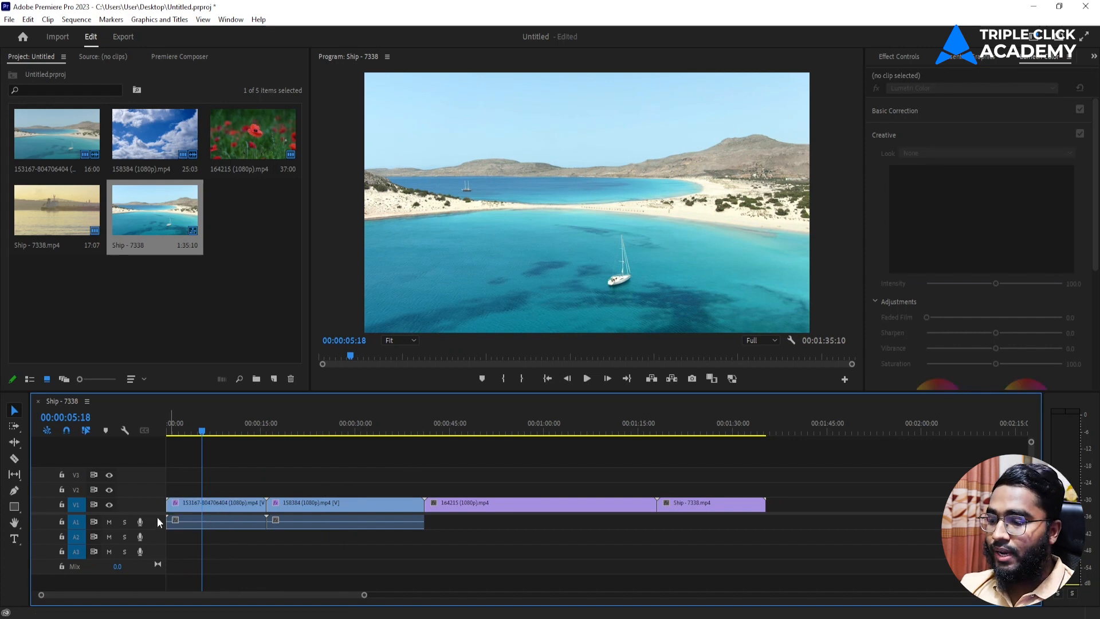
pyautogui.moveTo(157, 513); pyautogui.dragTo(157, 526)
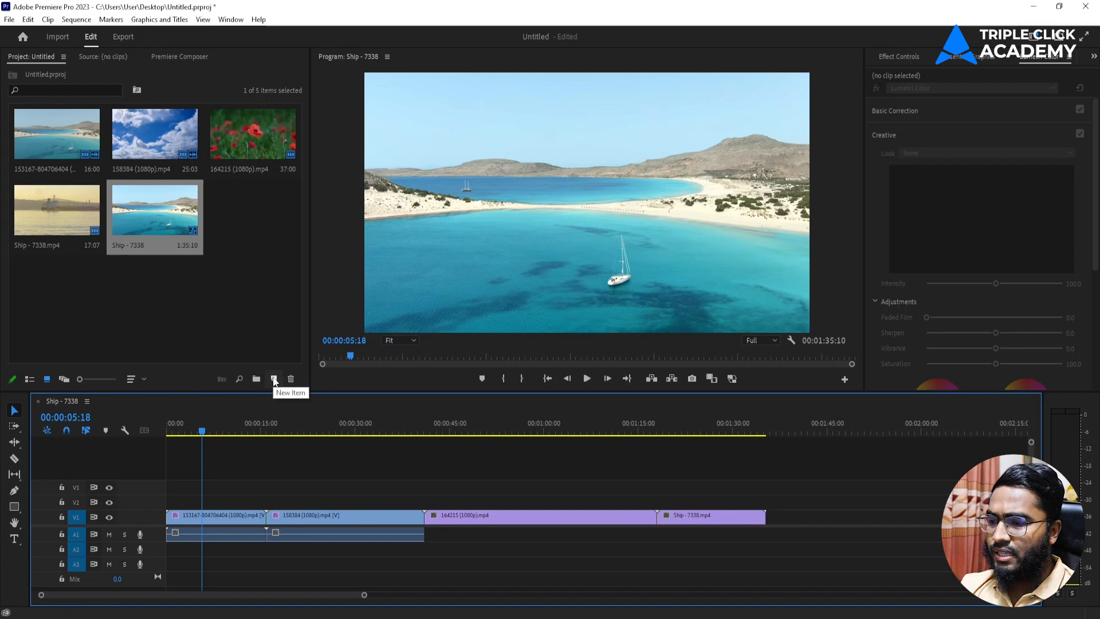
pyautogui.click(275, 380)
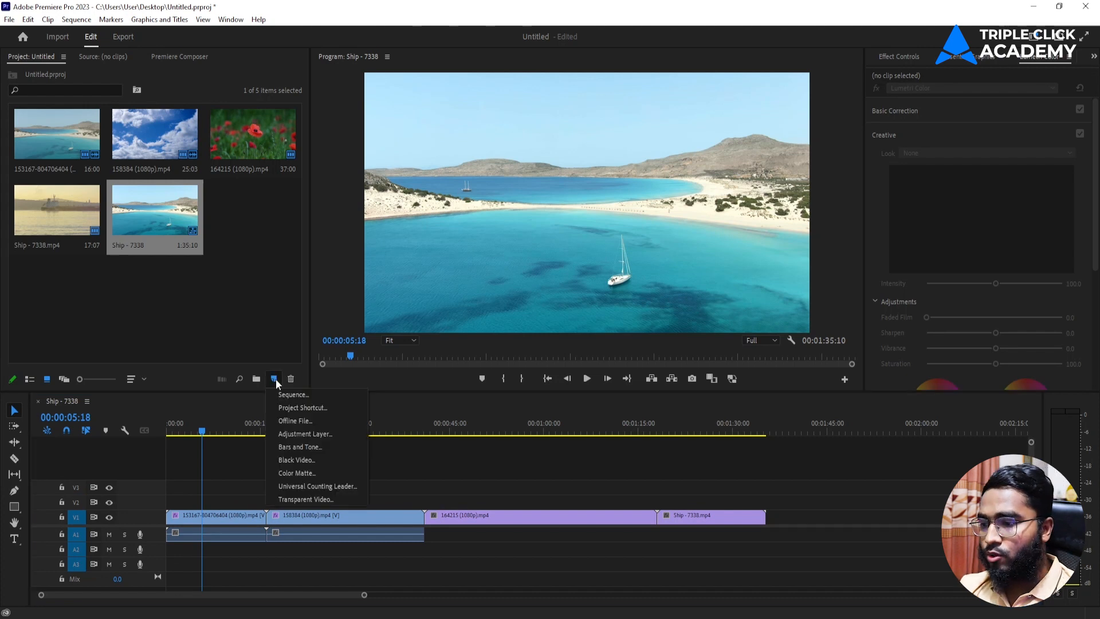
pyautogui.click(305, 435)
pyautogui.click(537, 355)
pyautogui.moveTo(253, 211); pyautogui.dragTo(764, 508)
pyautogui.click(629, 502)
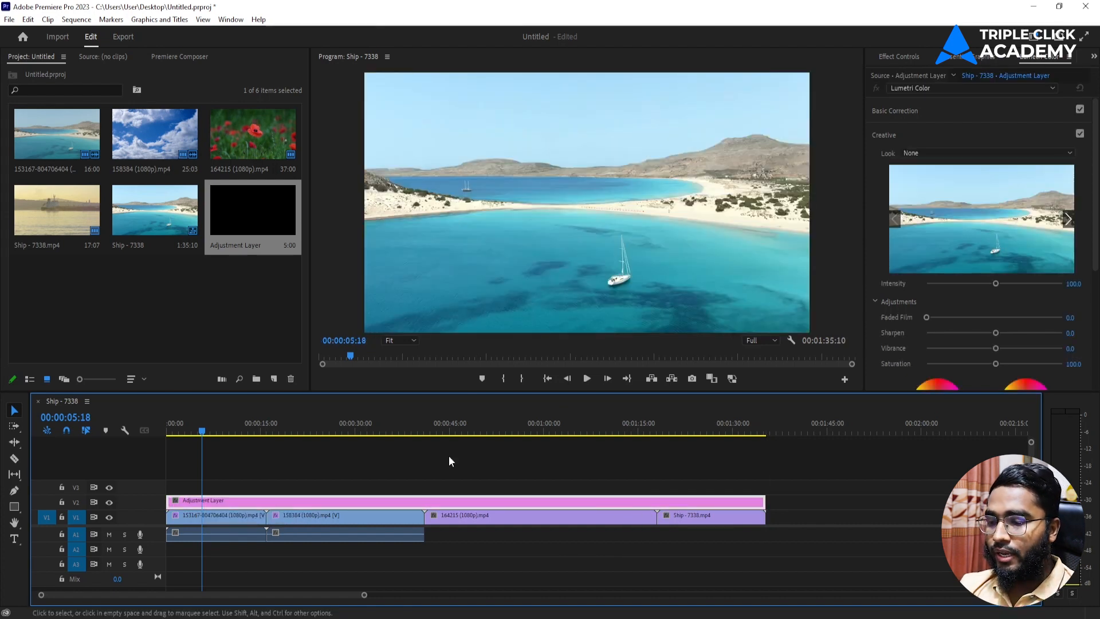
# Step: Apply the Lumetri Creative look SL BIG to the adjustment layer
pyautogui.click(974, 153)
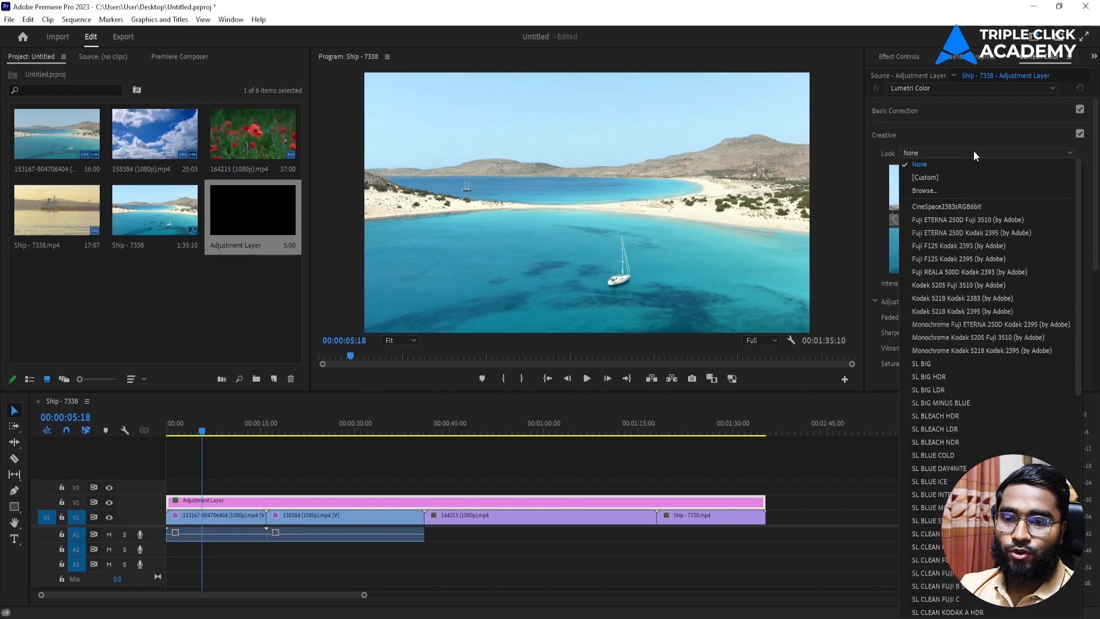
pyautogui.click(953, 365)
pyautogui.click(307, 486)
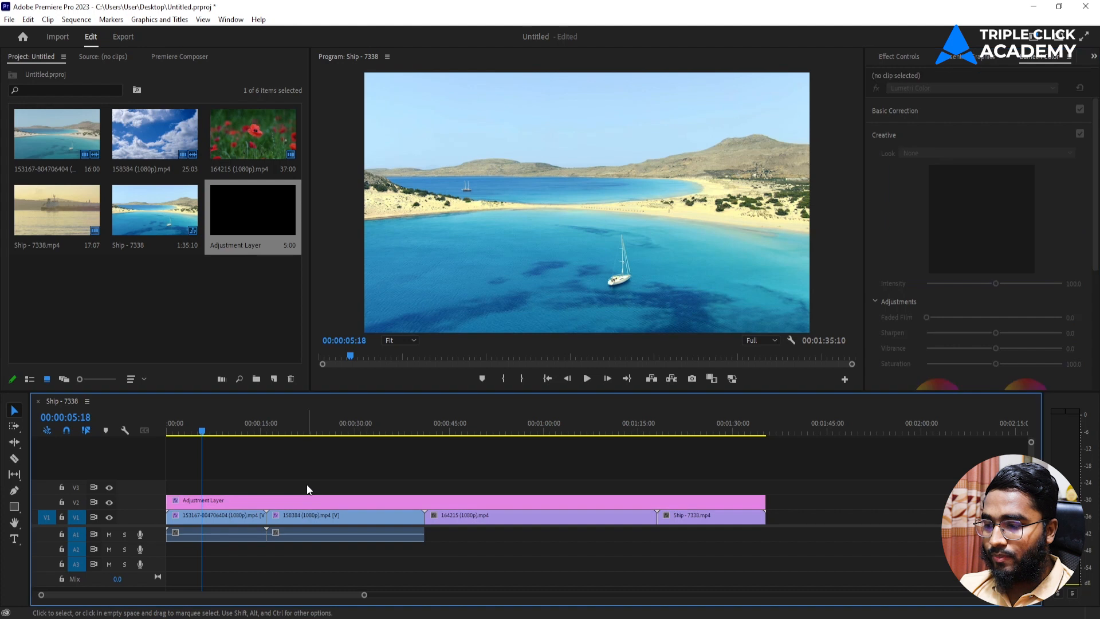
pyautogui.click(294, 500)
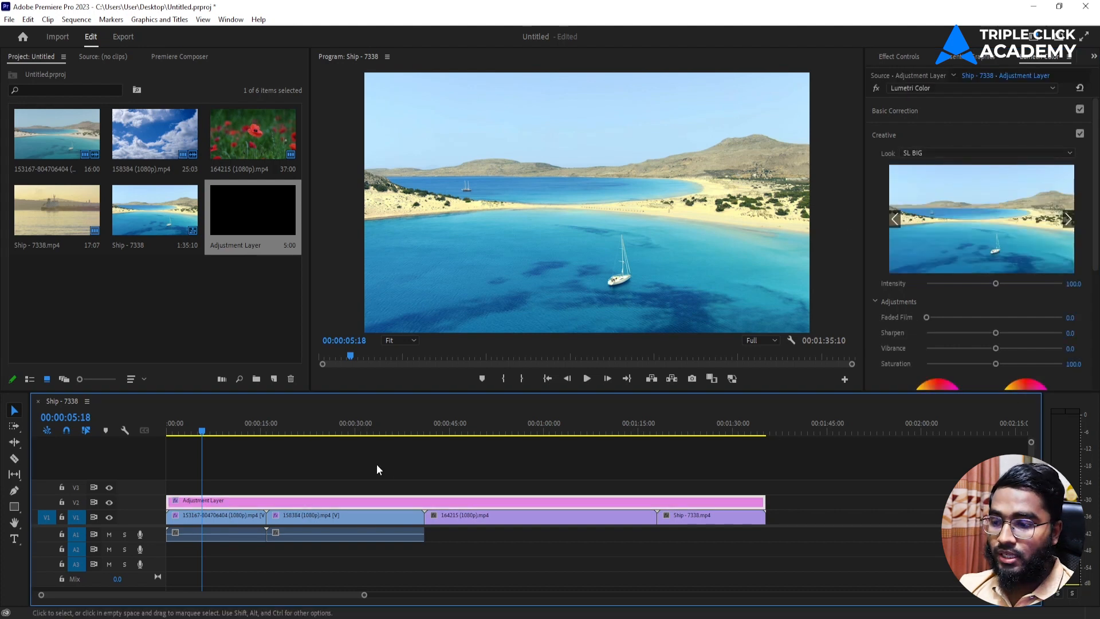
pyautogui.click(312, 499)
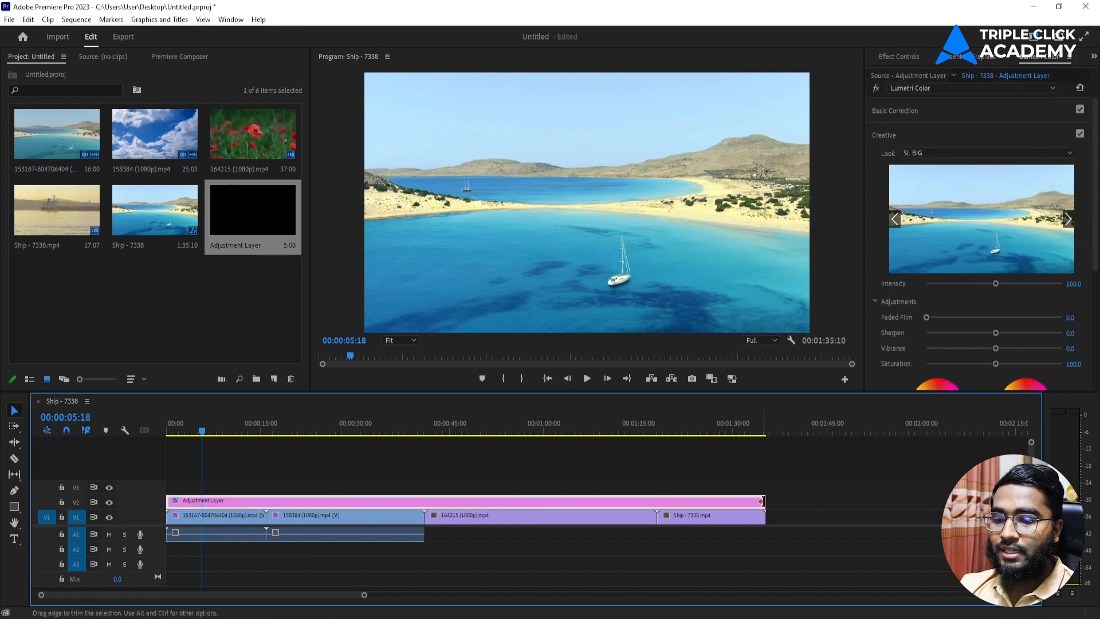
# Step: Examine the adjustment layer's look on the poppy, cloud and beach clips, and check that it reaches the sequence's end
pyautogui.moveTo(298, 432); pyautogui.dragTo(521, 513)
pyautogui.click(517, 516)
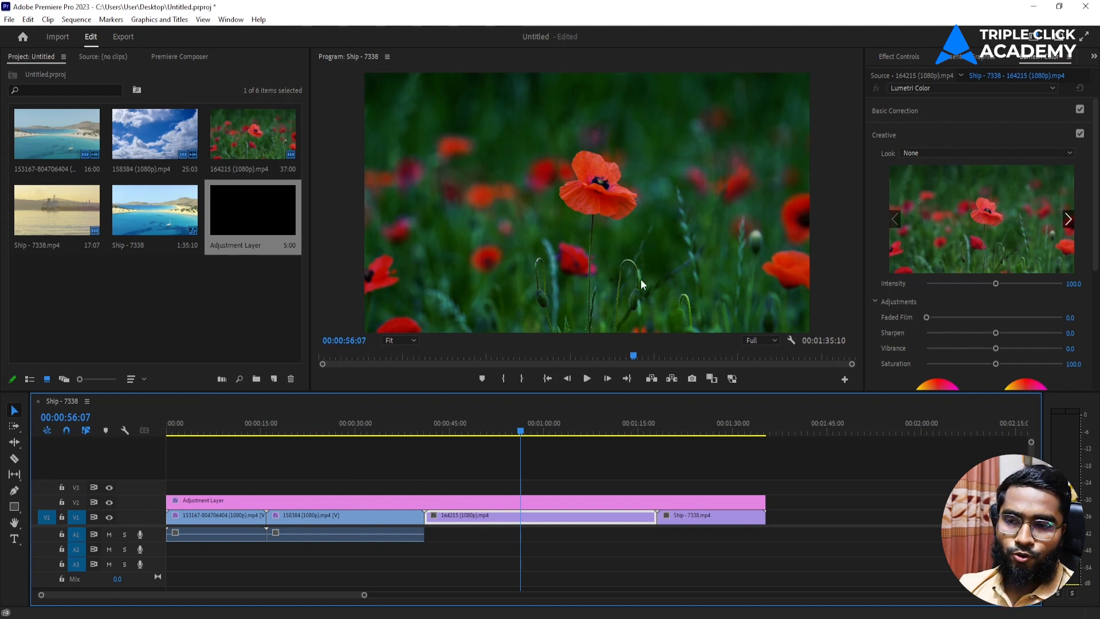
pyautogui.click(593, 477)
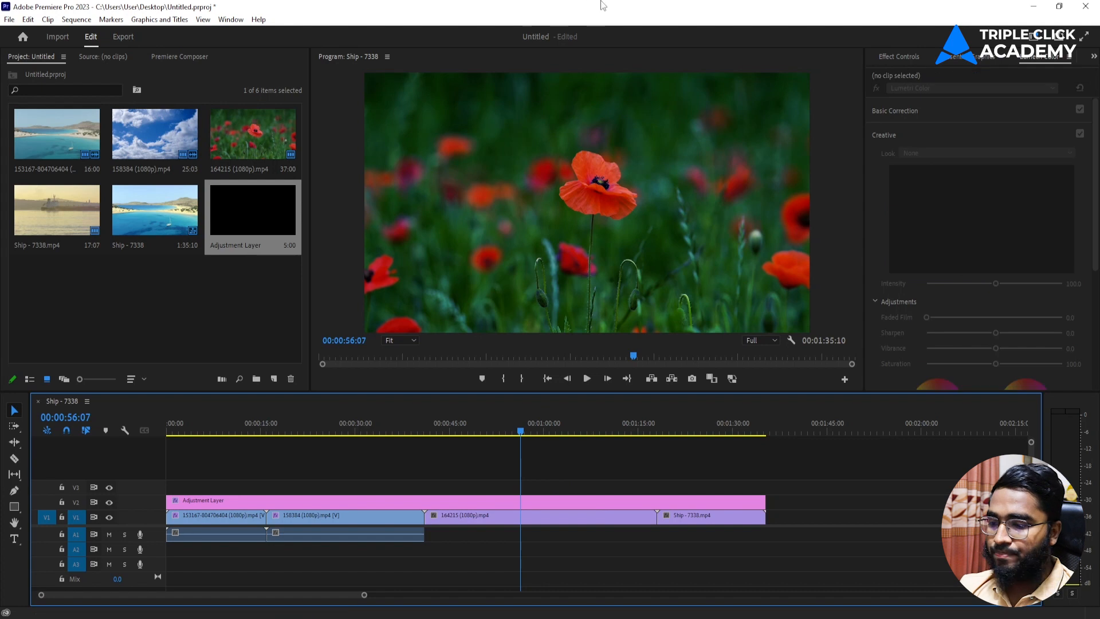
pyautogui.moveTo(365, 594); pyautogui.dragTo(416, 595)
pyautogui.click(657, 433)
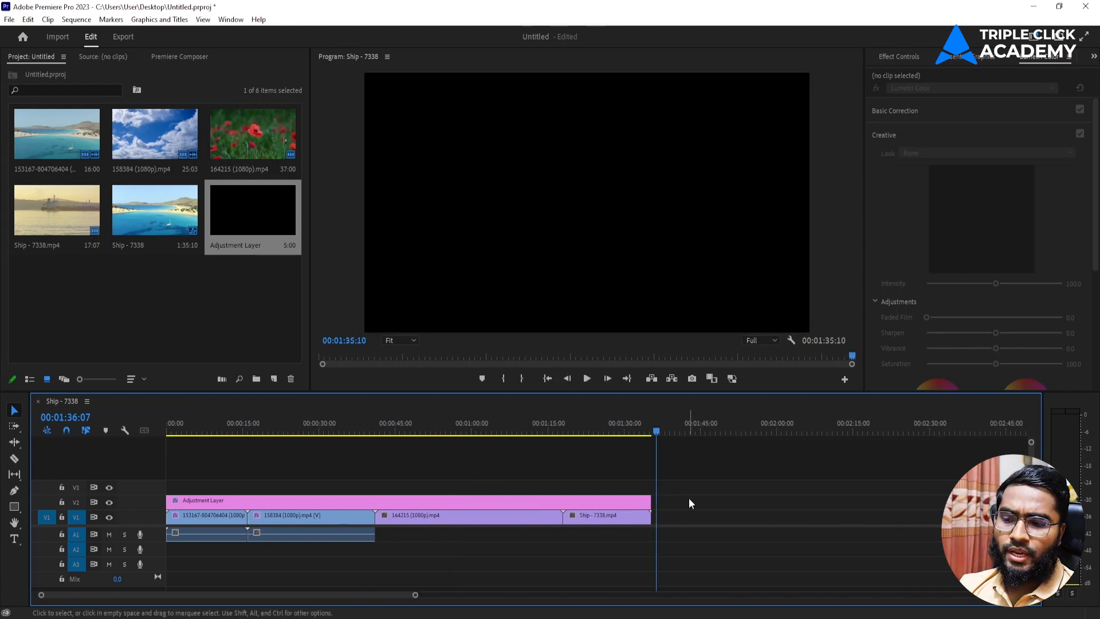
pyautogui.moveTo(651, 503)
pyautogui.mouseDown()
pyautogui.moveTo(913, 503)
pyautogui.moveTo(651, 503)
pyautogui.mouseUp()
pyautogui.click(492, 427)
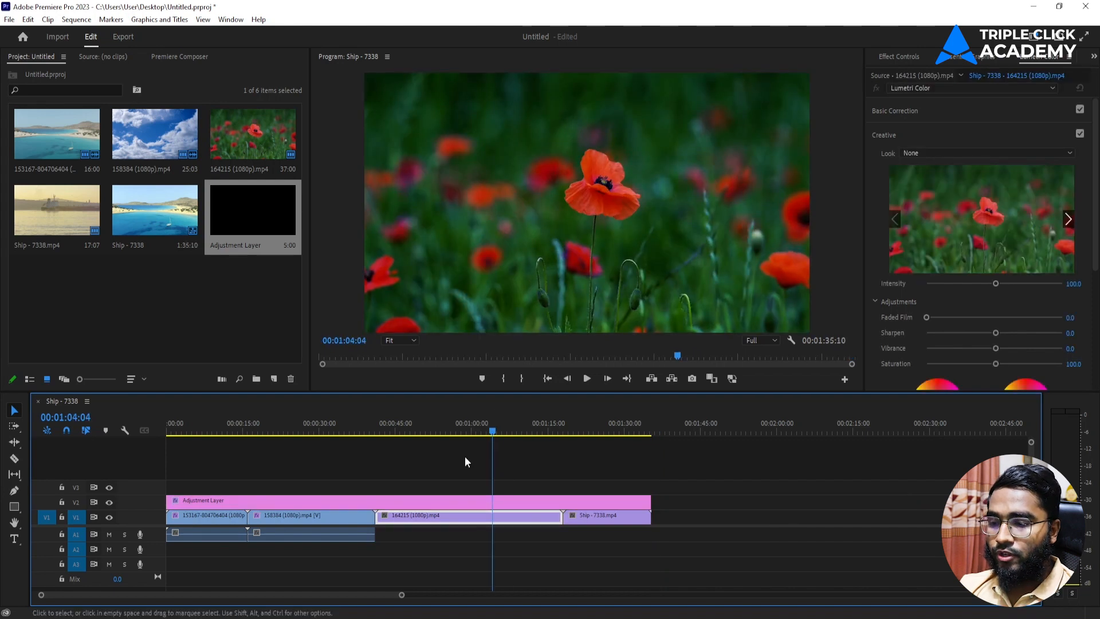
pyautogui.click(300, 429)
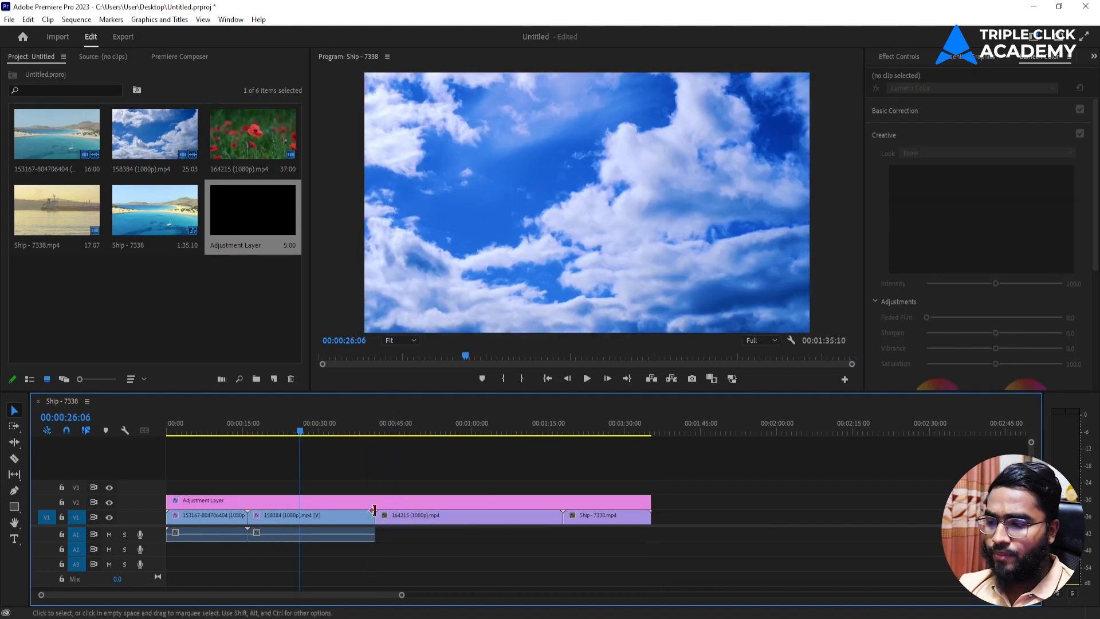
pyautogui.click(202, 430)
# Step: Review the effects applied to the first beach clip under the adjustment layer in Effect Controls
pyautogui.click(209, 516)
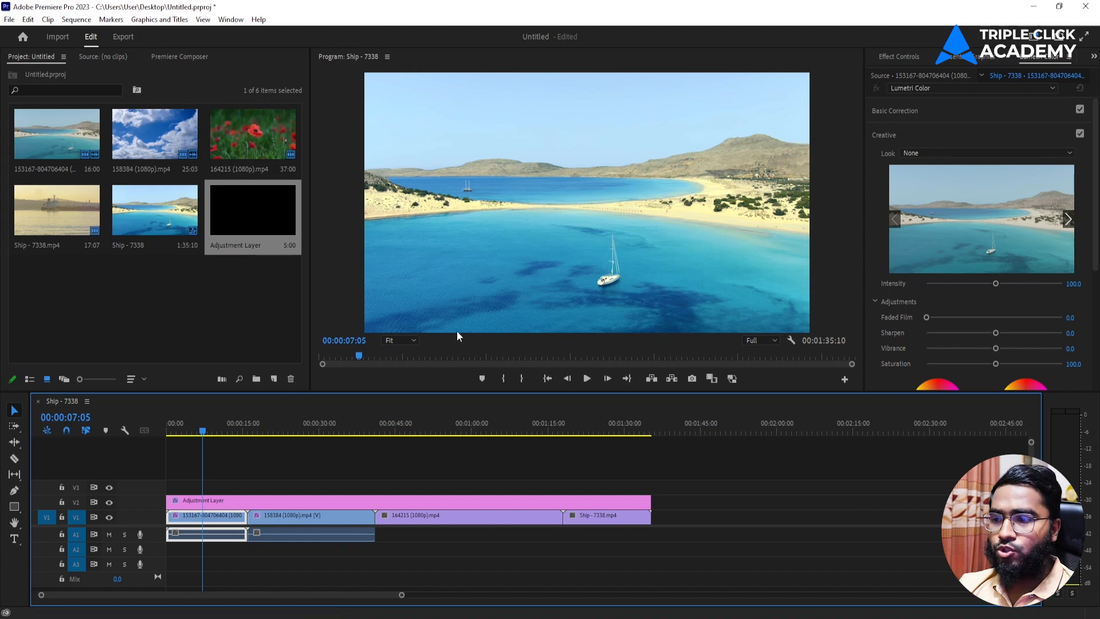
pyautogui.click(268, 520)
pyautogui.click(194, 514)
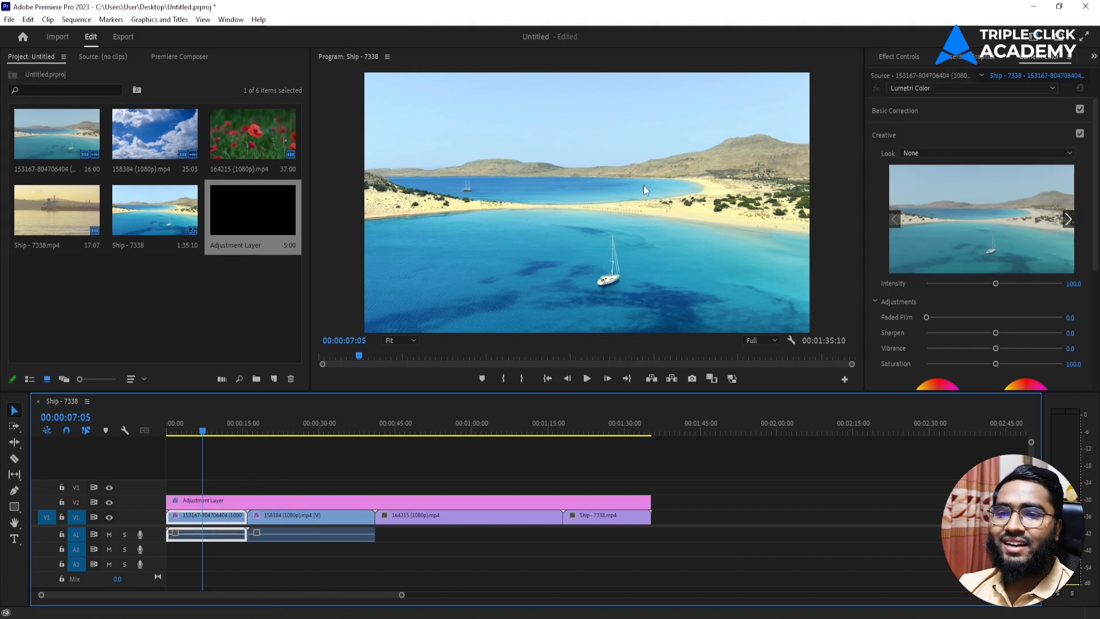
pyautogui.click(910, 59)
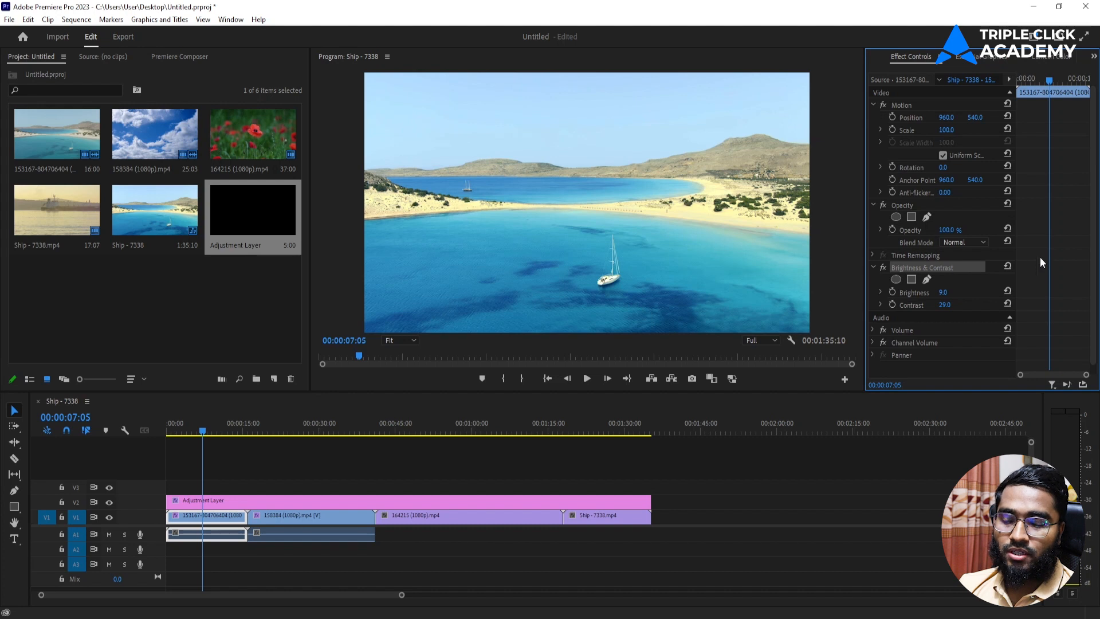
# Step: Set the beach clip's Lumetri Creative adjustments to sharpen 12.6 and vibrance 15.1
pyautogui.click(1047, 57)
pyautogui.click(236, 516)
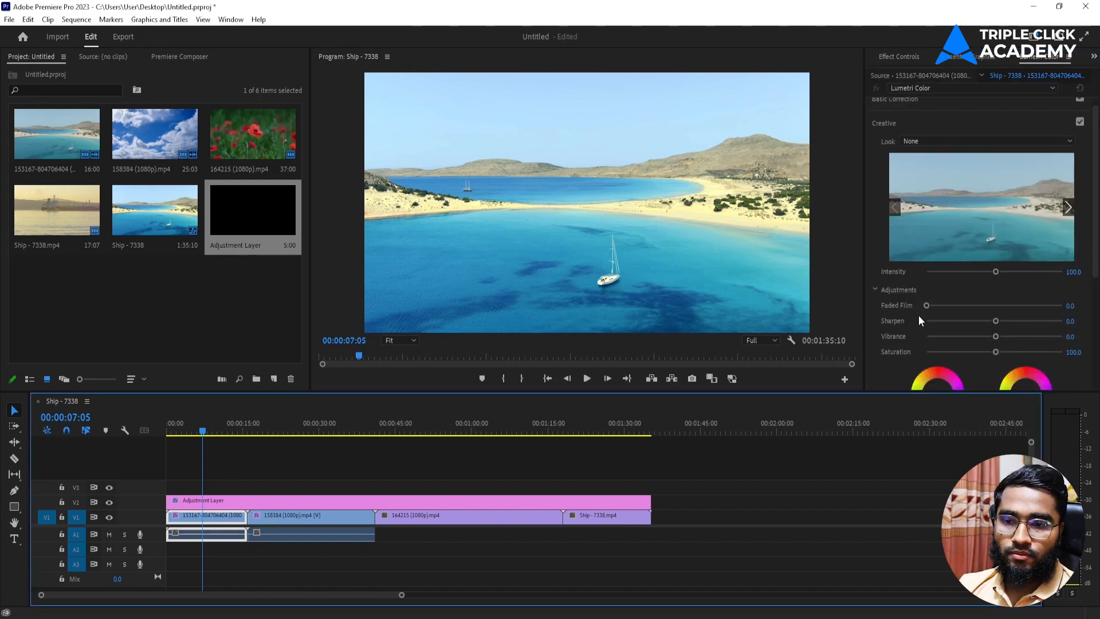
pyautogui.scroll(-1, 928, 311)
pyautogui.moveTo(995, 310); pyautogui.dragTo(1006, 328)
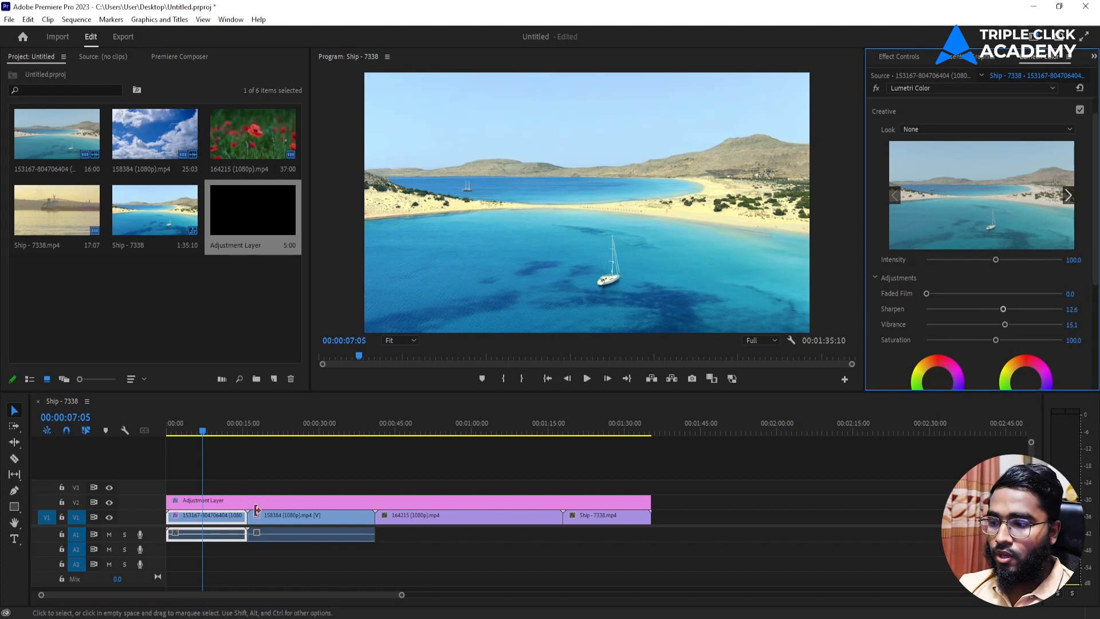
# Step: Examine the Brightness & Contrast and Lumetri Color effects applied to the first beach clip
pyautogui.click(914, 60)
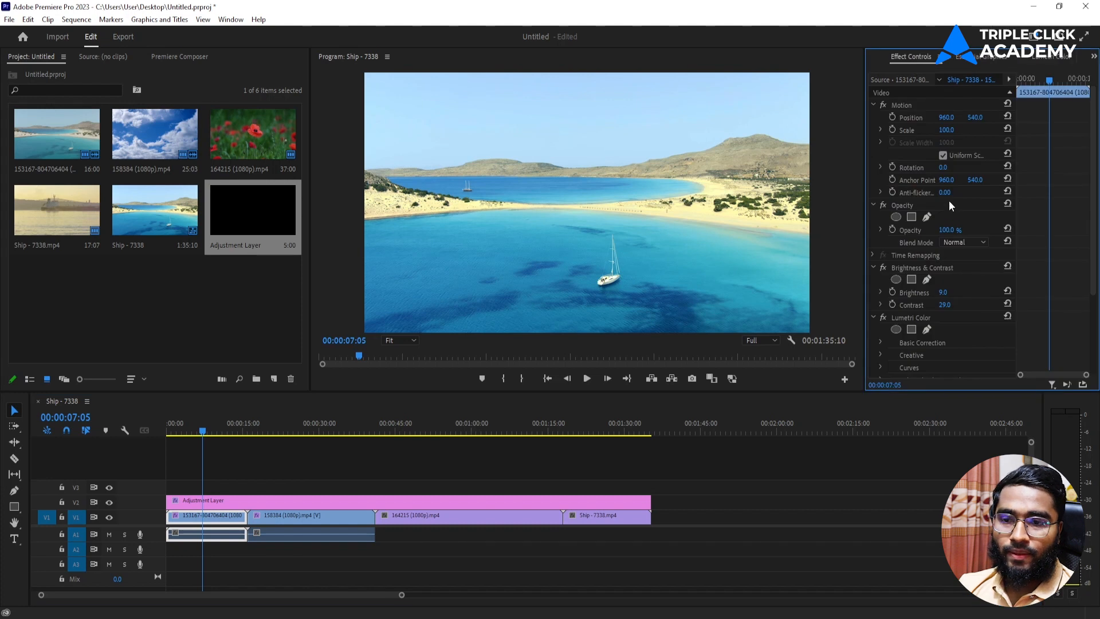
pyautogui.click(971, 267)
pyautogui.click(943, 318)
pyautogui.scroll(-1, 940, 319)
pyautogui.scroll(-2, 941, 319)
pyautogui.scroll(1, 940, 319)
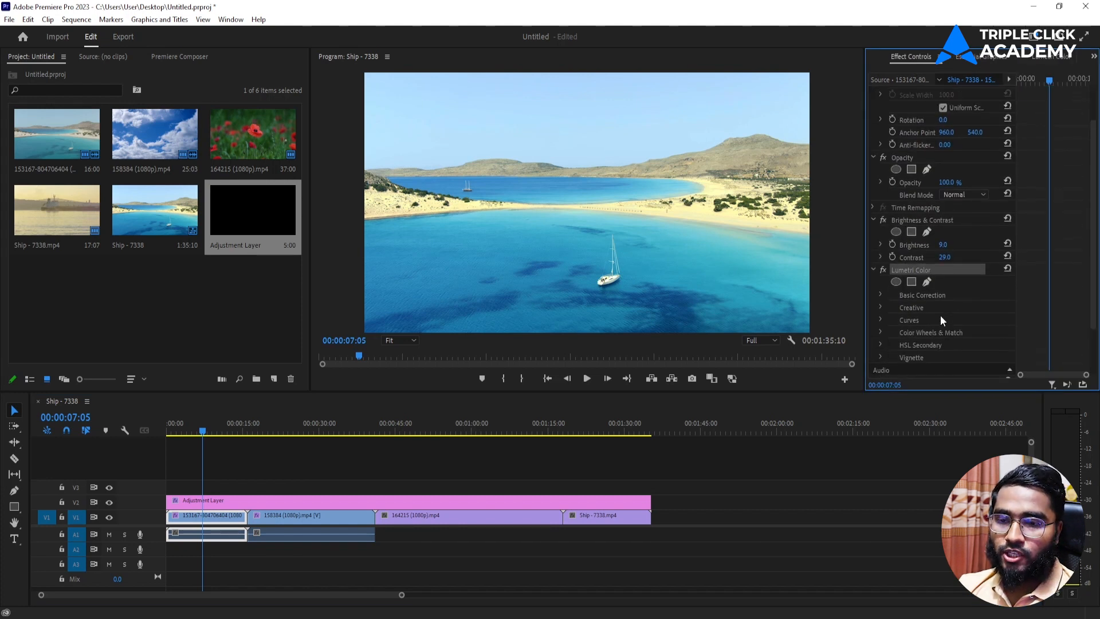
pyautogui.scroll(1, 972, 312)
pyautogui.click(968, 258)
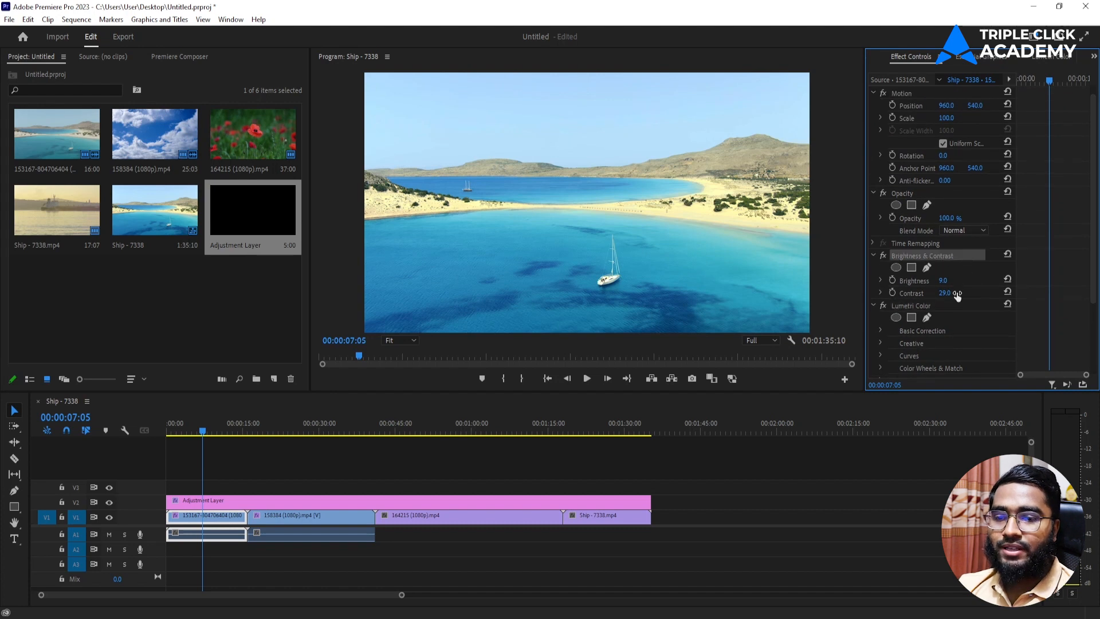
pyautogui.click(960, 311)
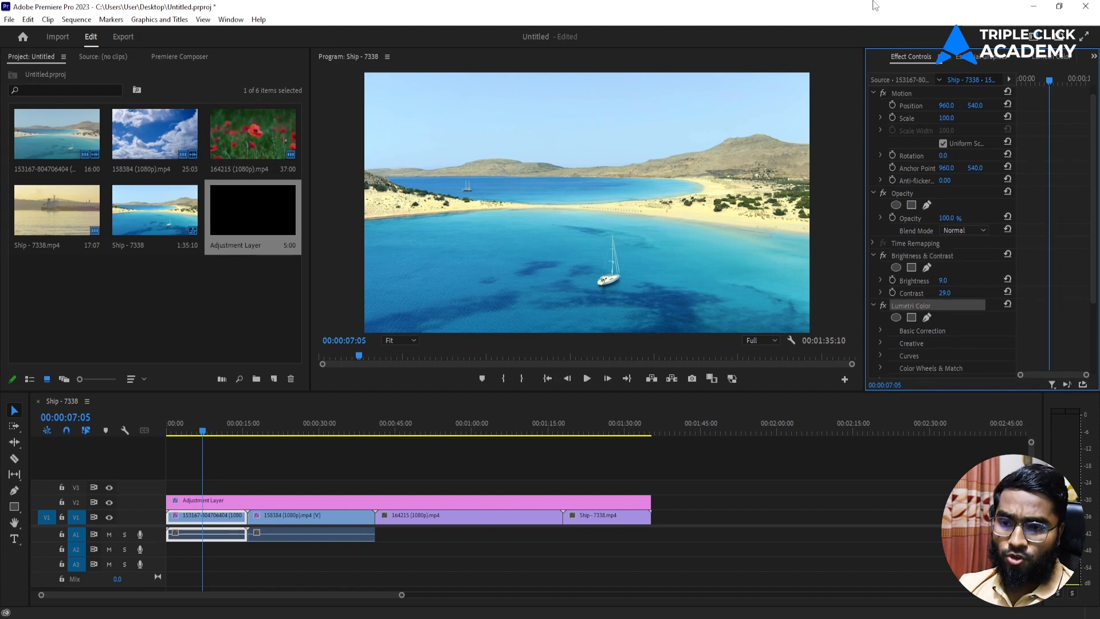
# Step: Save the beach clip's Brightness & Contrast and Lumetri Color effects together as a Scale-type preset named Class 11
pyautogui.click(976, 259)
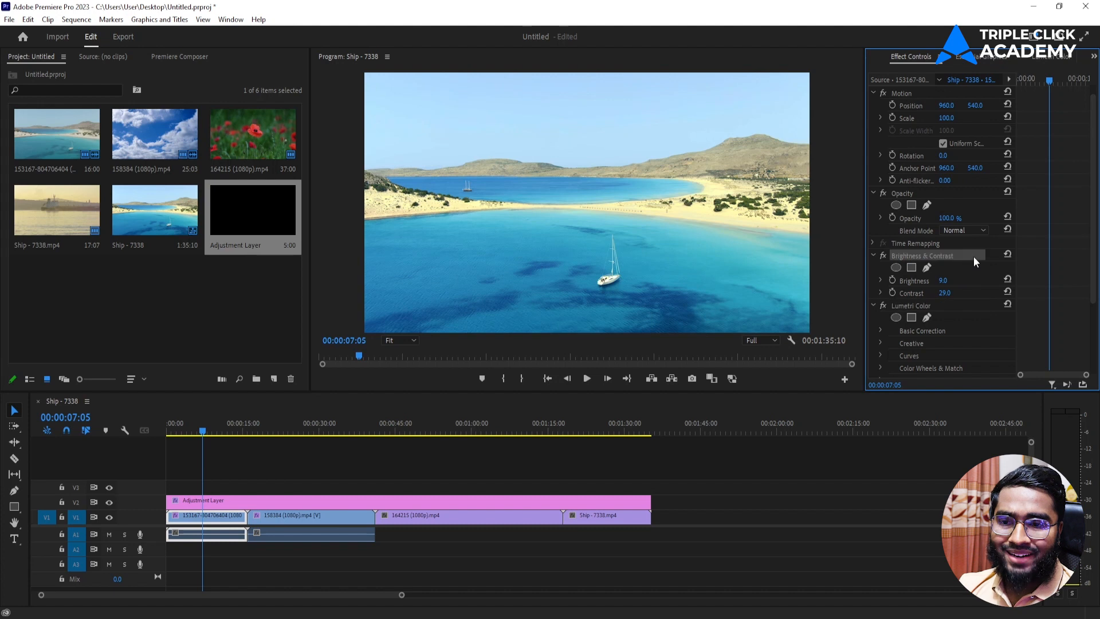
pyautogui.keyDown('ctrl'); pyautogui.click(950, 310); pyautogui.keyUp('ctrl')
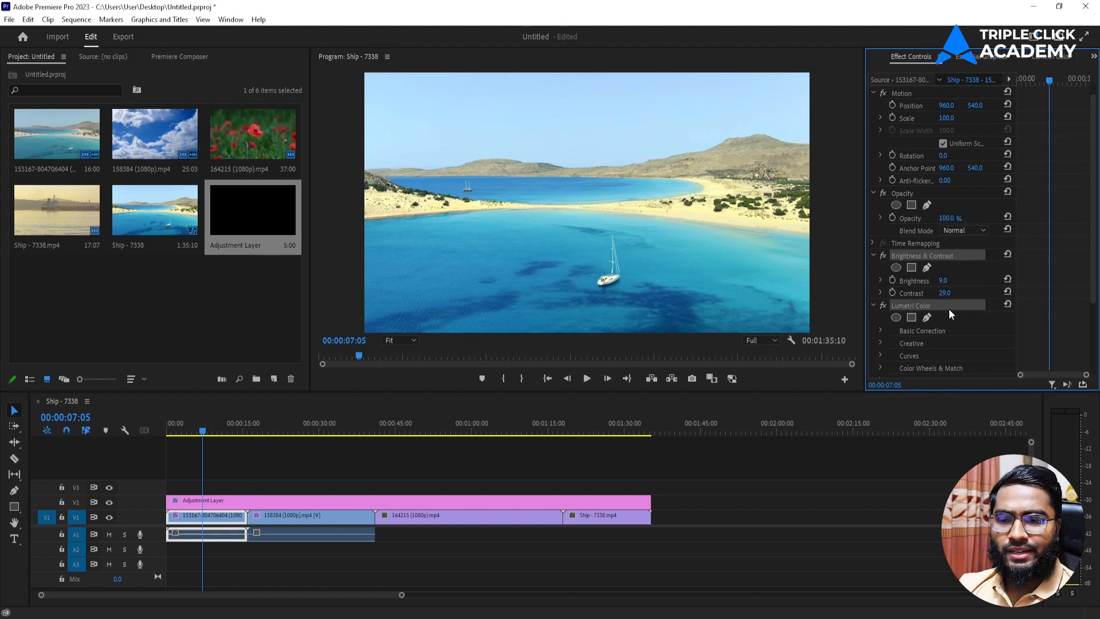
pyautogui.rightClick(966, 258)
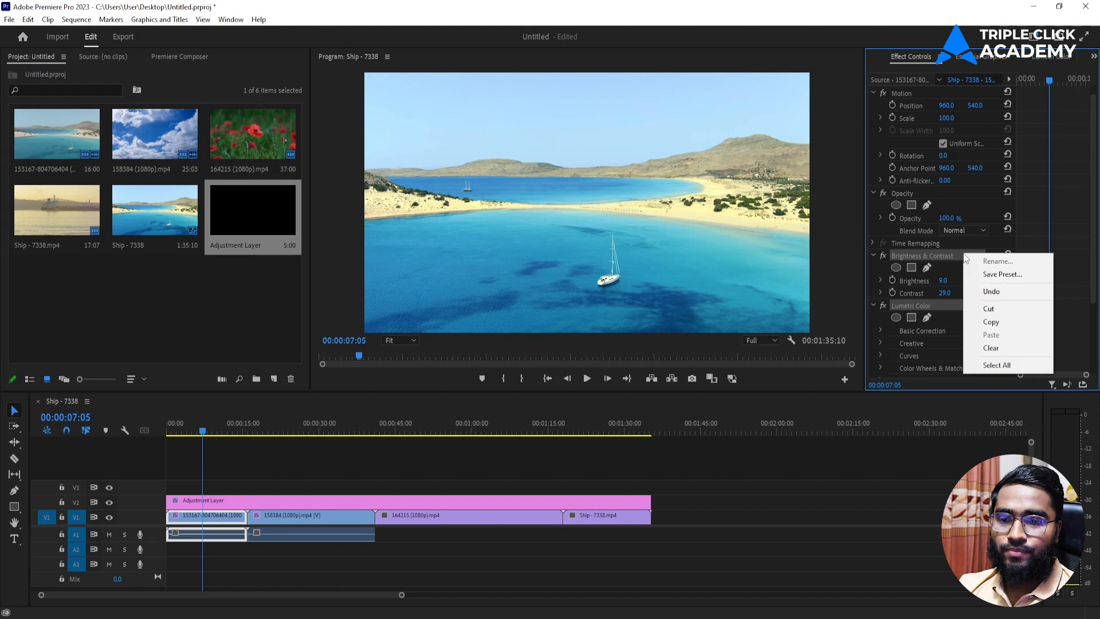
pyautogui.click(1004, 277)
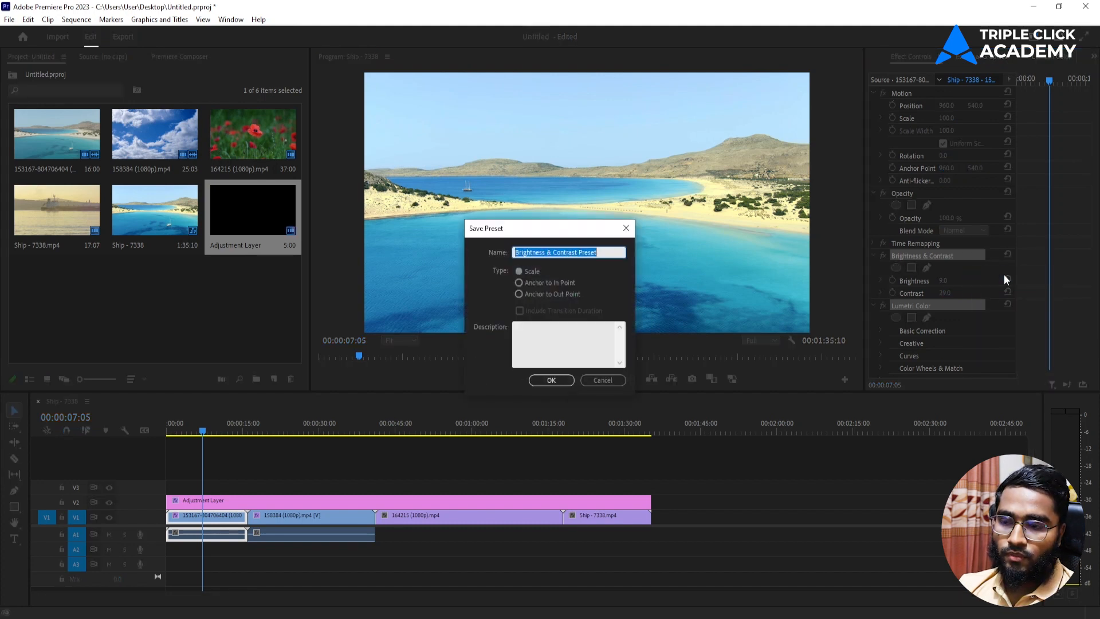
pyautogui.moveTo(579, 235); pyautogui.dragTo(485, 182)
pyautogui.click(545, 166)
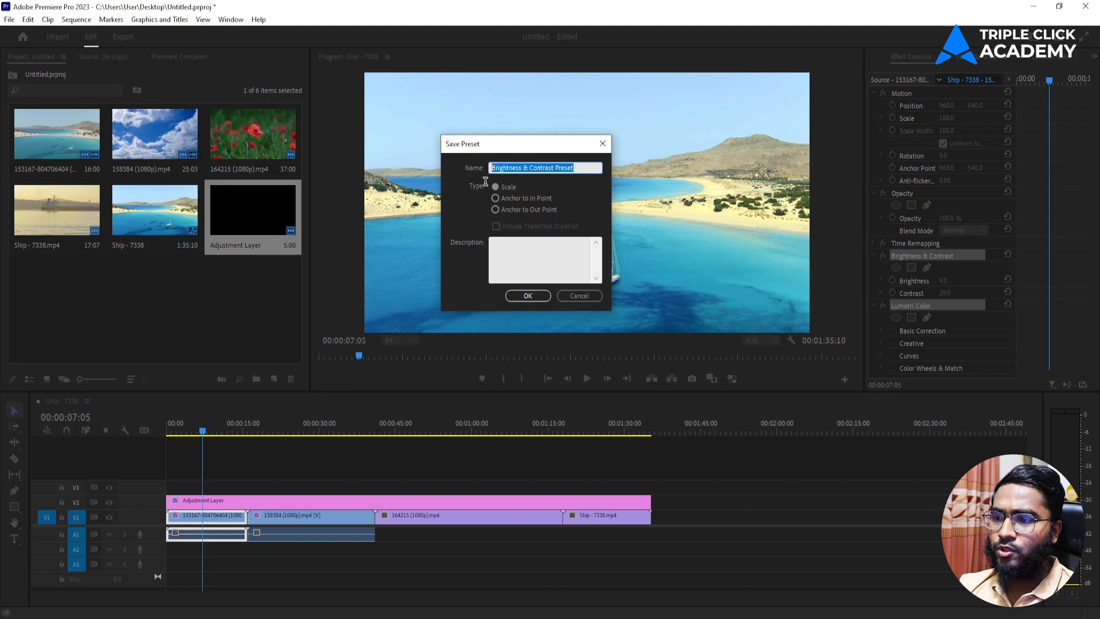
pyautogui.write('Clas')
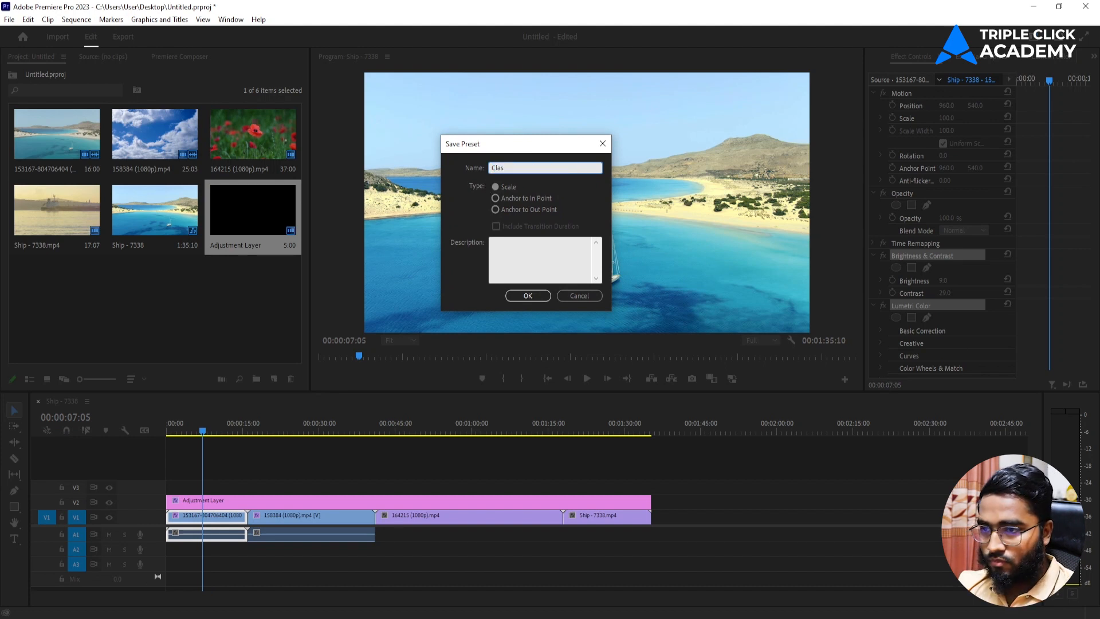
pyautogui.write('s 11')
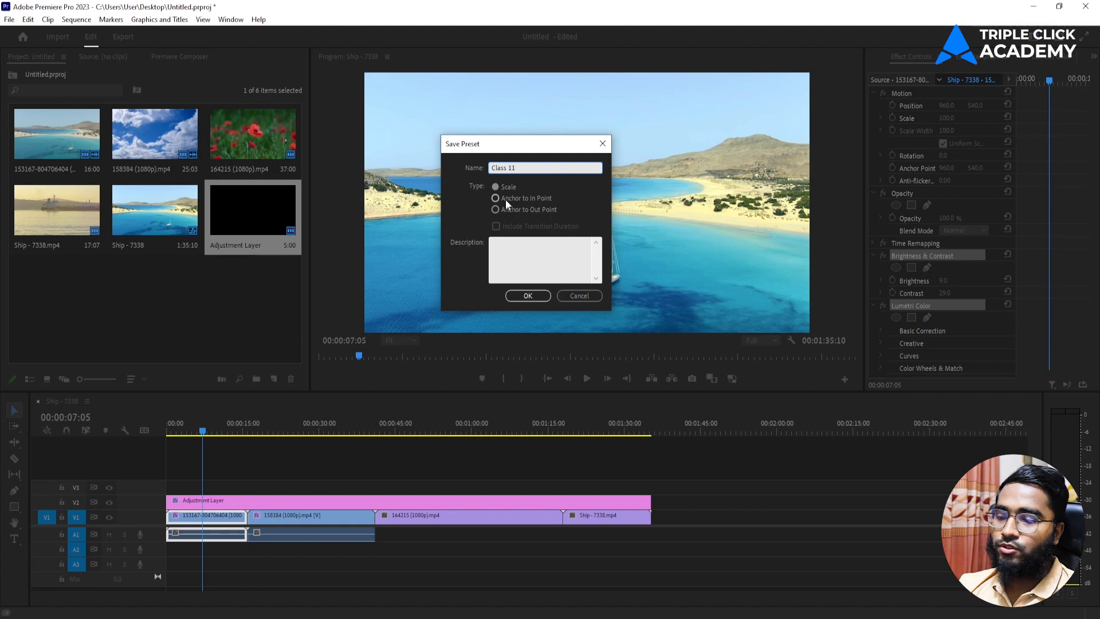
pyautogui.click(528, 296)
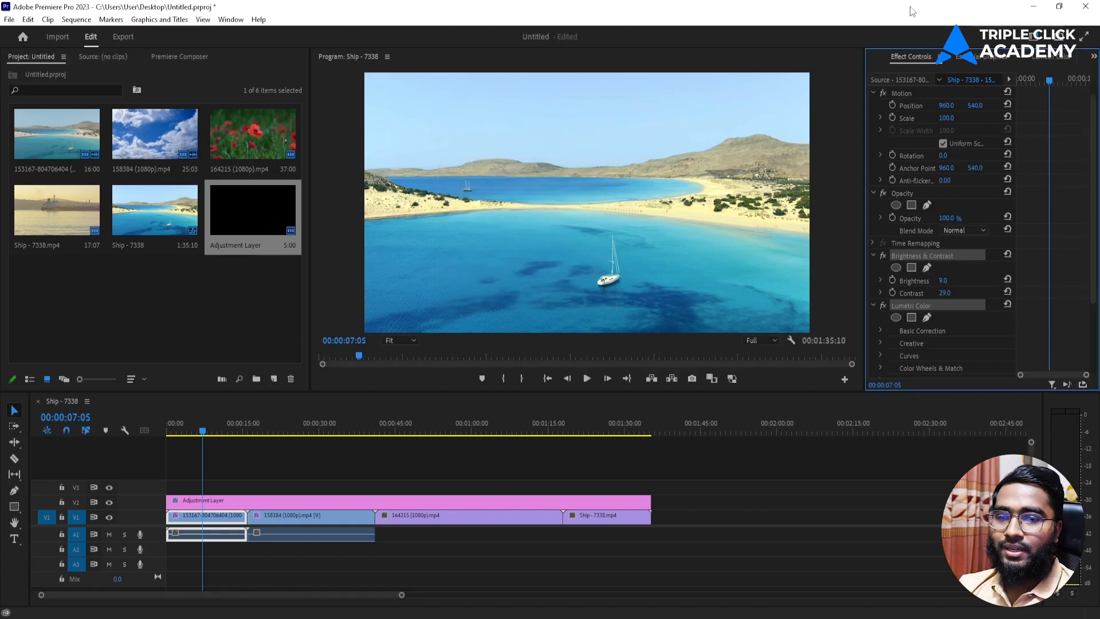
pyautogui.click(884, 57)
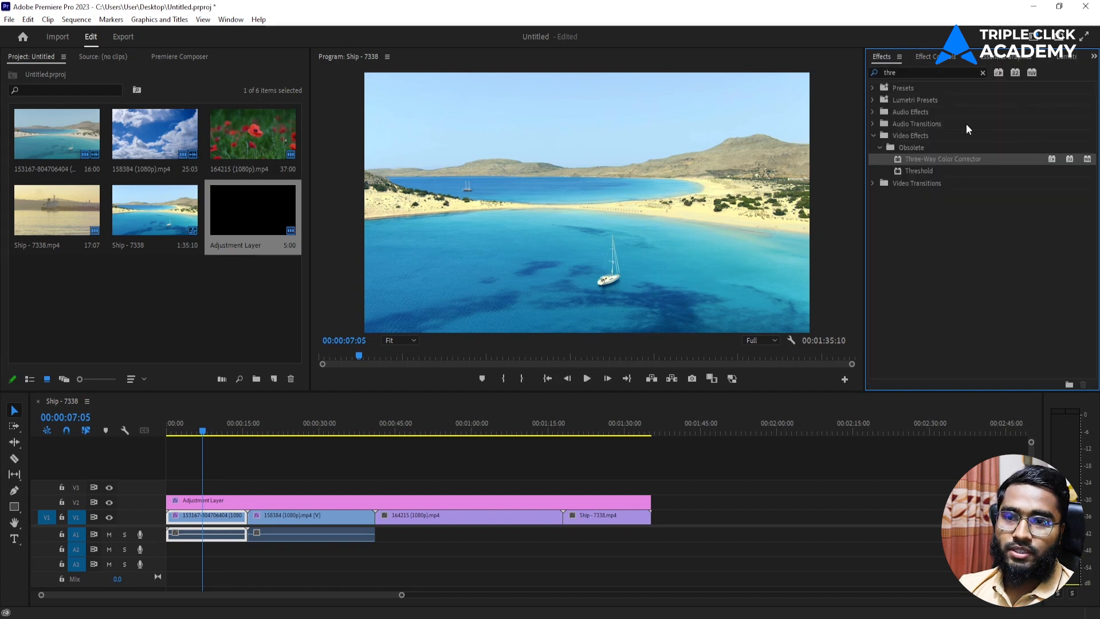
pyautogui.click(983, 74)
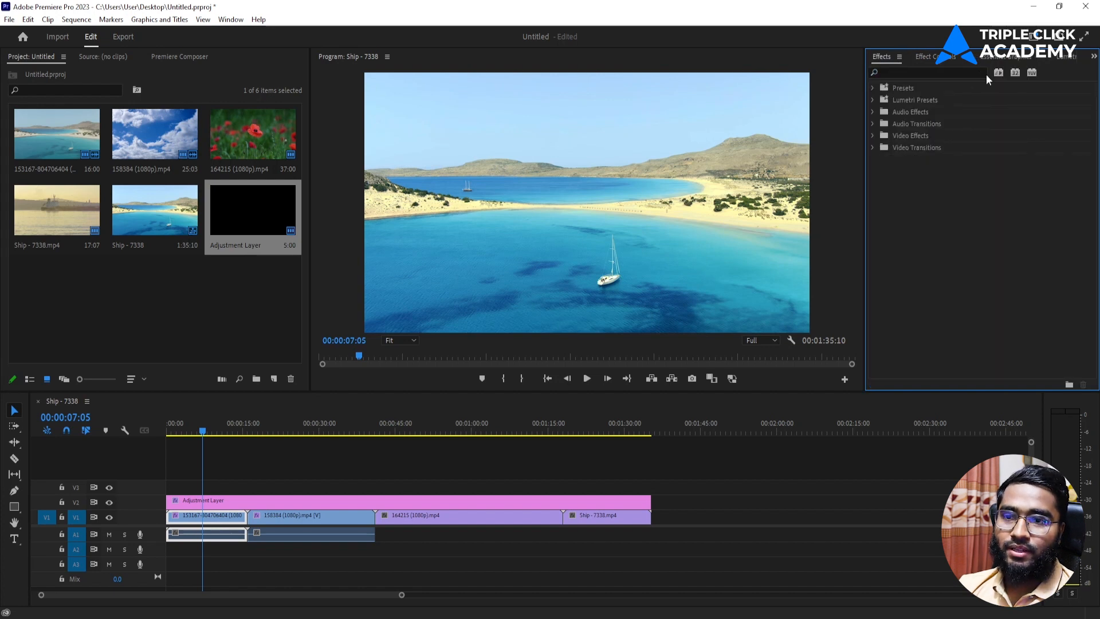
pyautogui.click(874, 87)
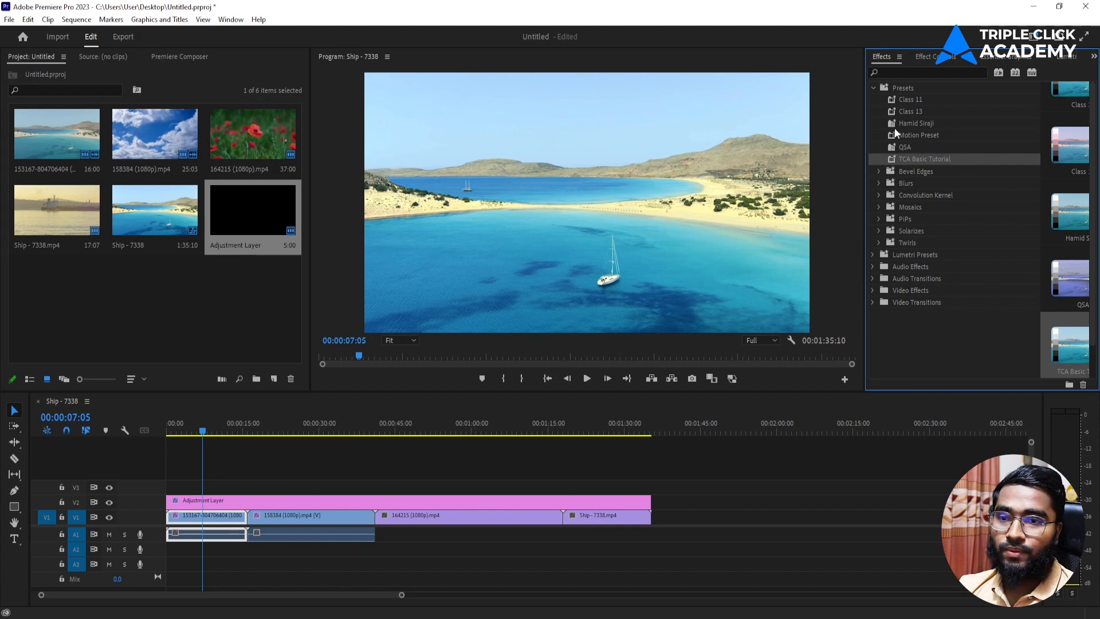
pyautogui.click(926, 99)
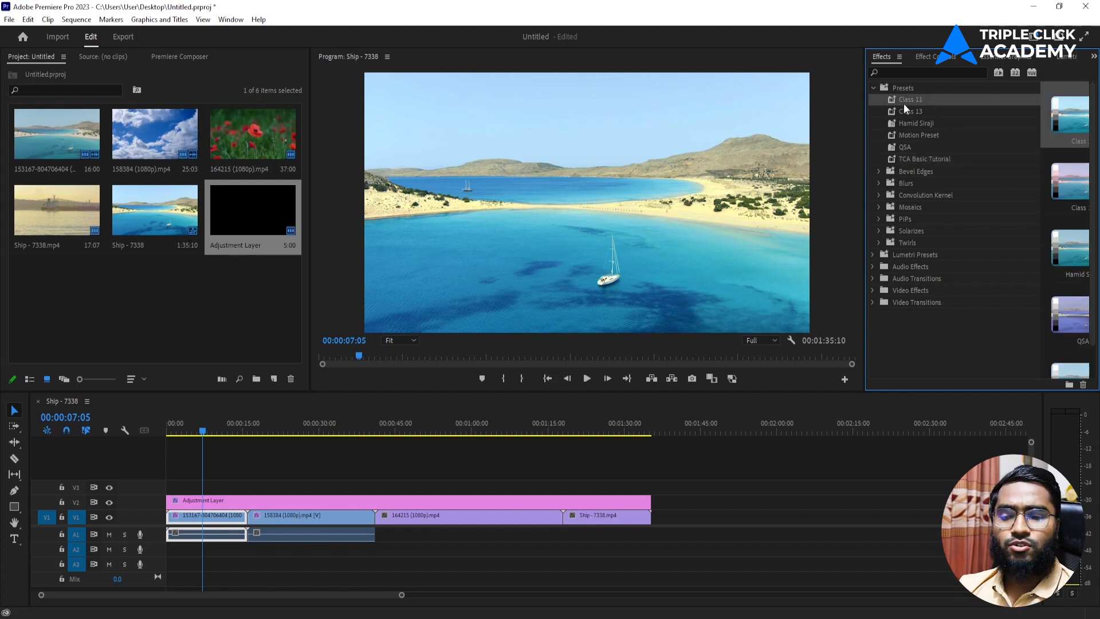
pyautogui.click(335, 422)
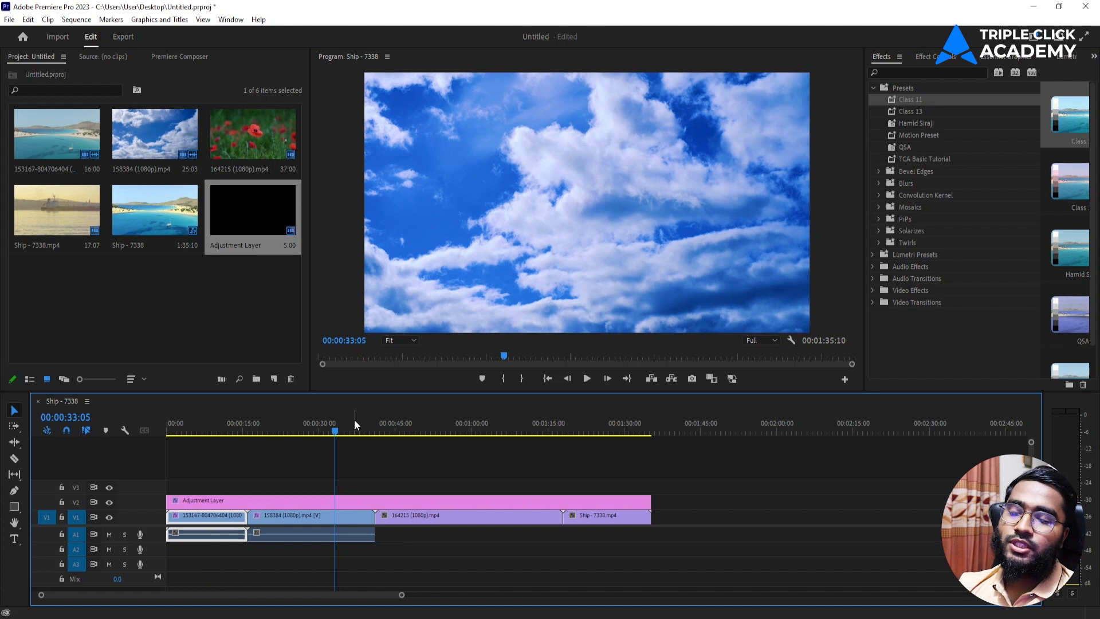
pyautogui.click(952, 102)
pyautogui.moveTo(436, 431); pyautogui.dragTo(355, 517)
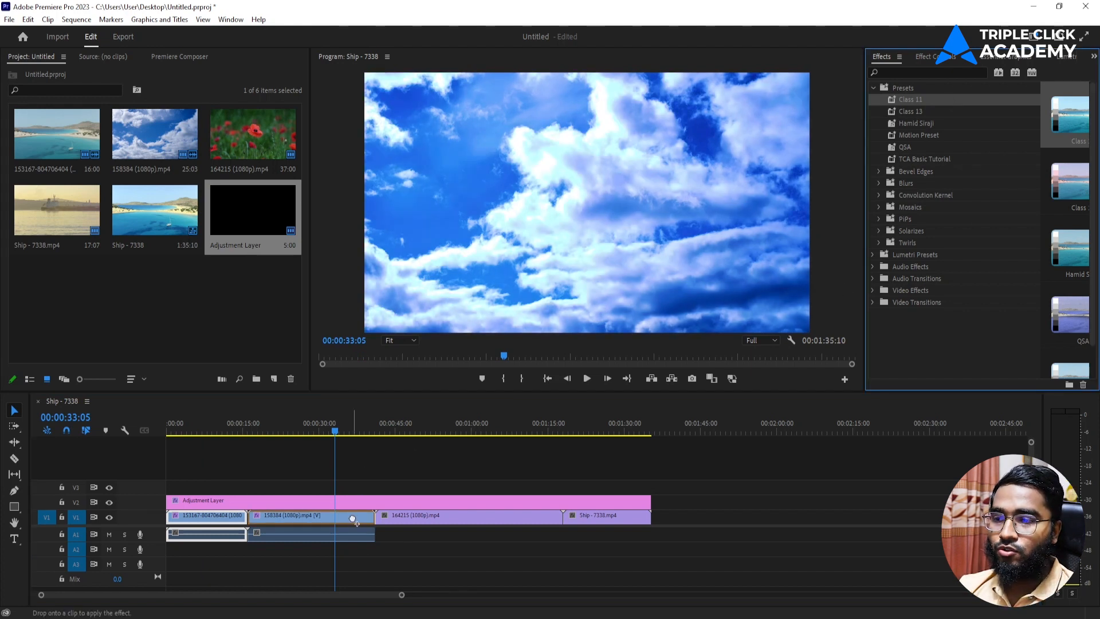
pyautogui.click(480, 431)
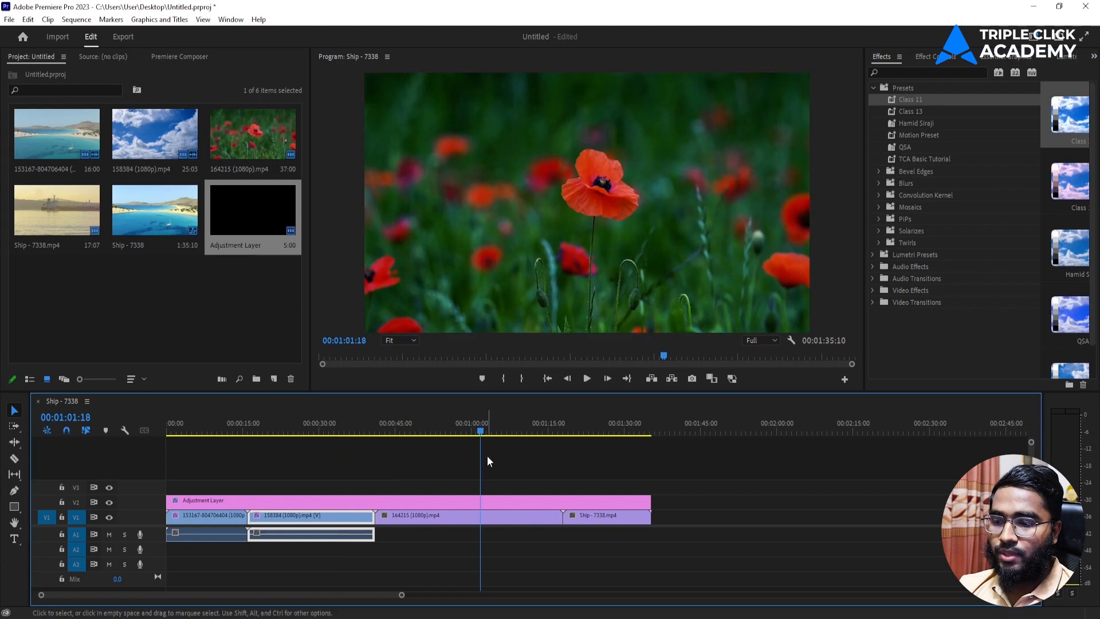
pyautogui.click(486, 516)
pyautogui.moveTo(943, 102); pyautogui.dragTo(457, 517)
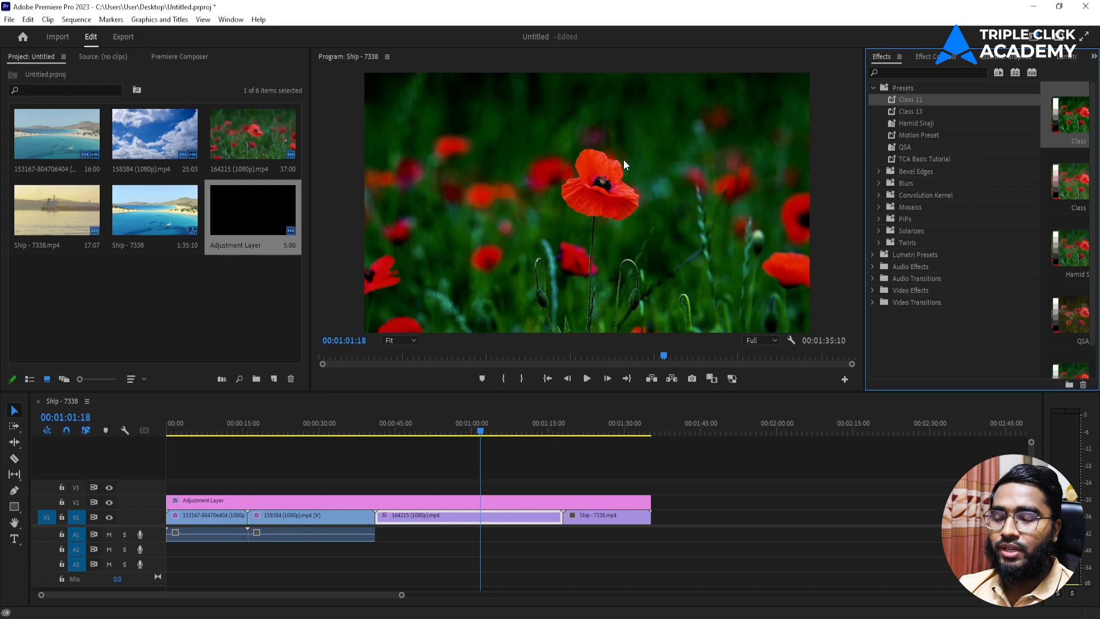